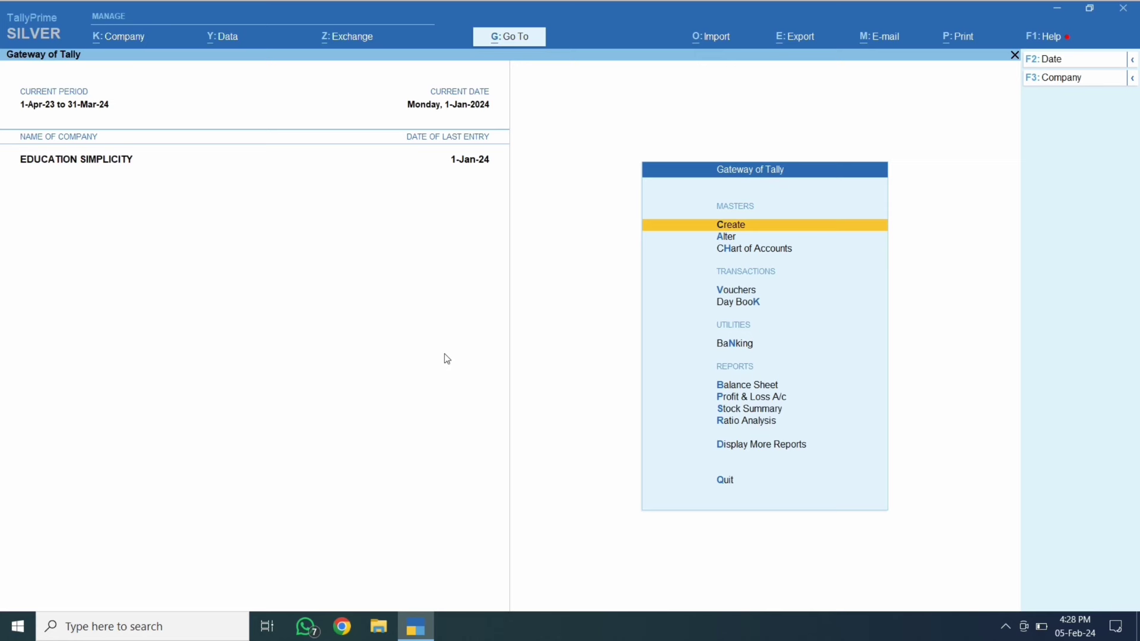
# Open a new Purchase voucher in TallyPrime, then minimise TallyPrime to show the desktop.
pyautogui.press('Down')
pyautogui.press('Down')
pyautogui.press('Down')
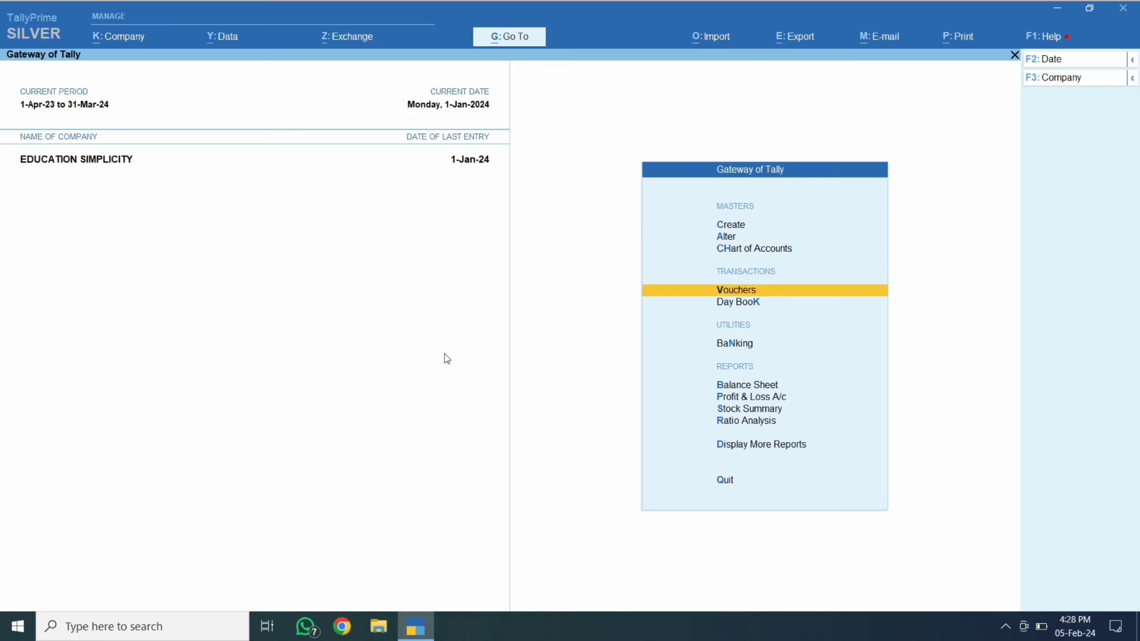
pyautogui.press('Return')
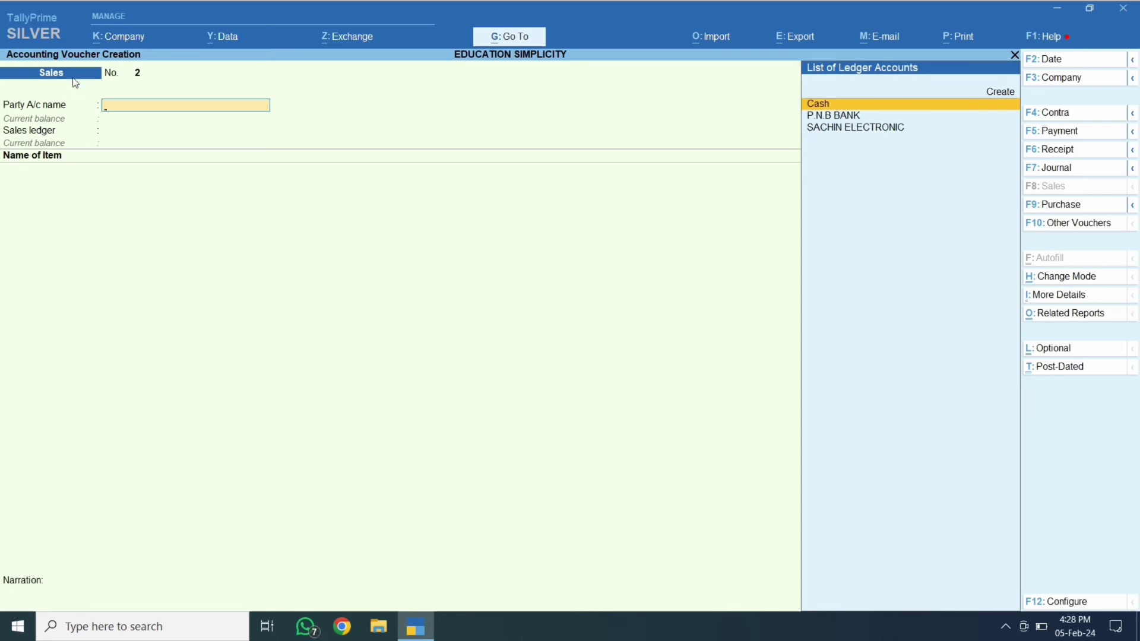
pyautogui.click(1070, 211)
pyautogui.click(1057, 11)
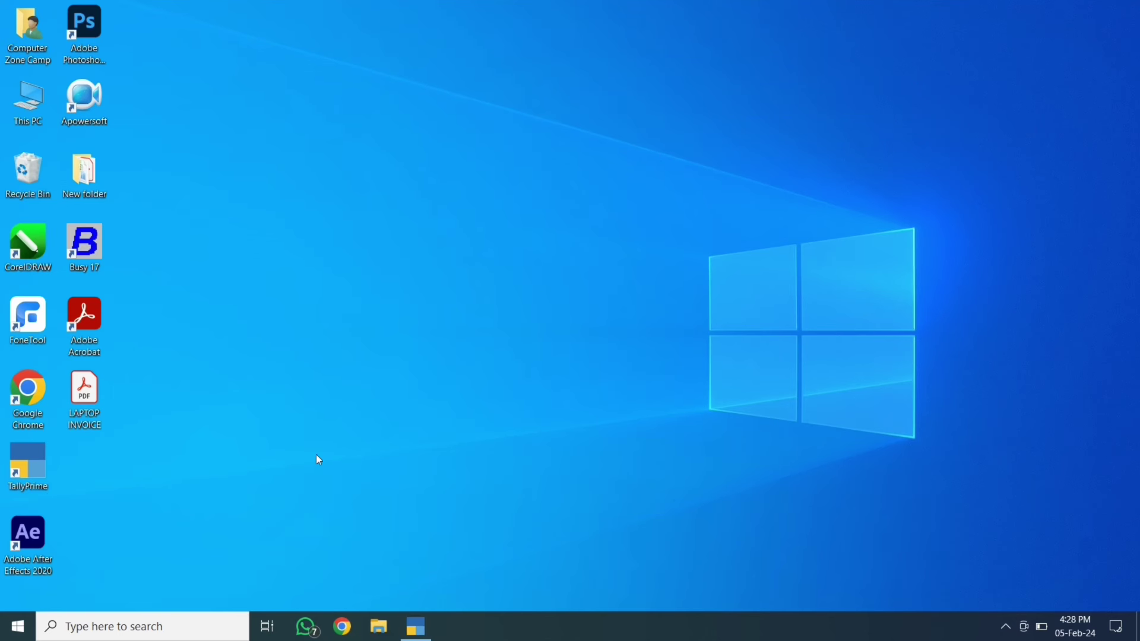
# Open LAPTOP INVOICE.pdf and take invoice number 144 into the Supplier Invoice No. field.
pyautogui.doubleClick(92, 402)
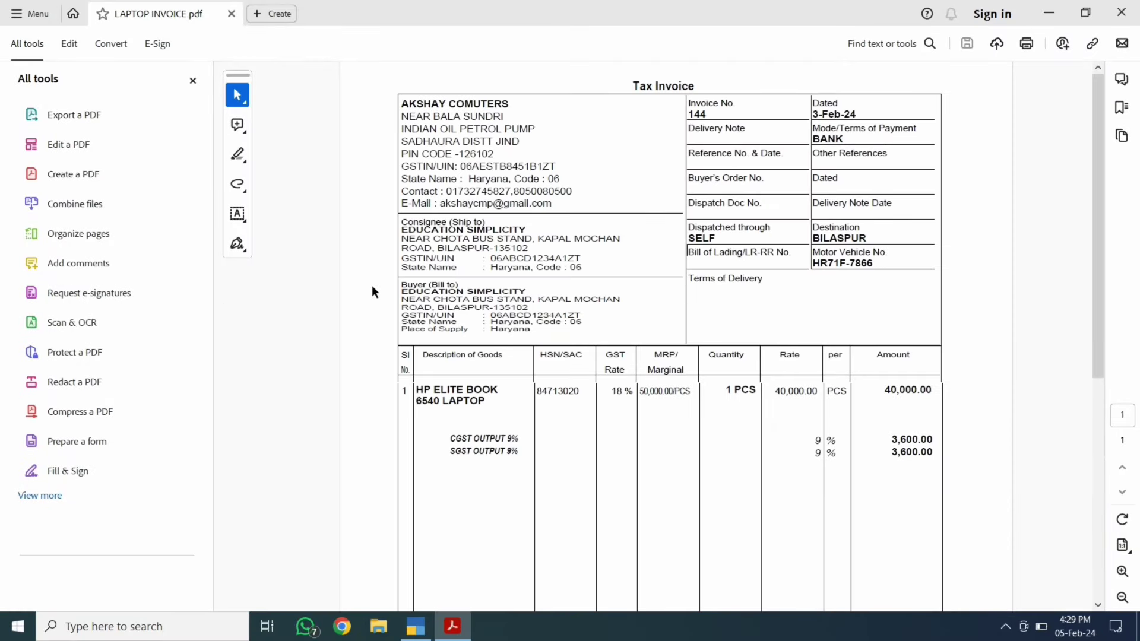
pyautogui.moveTo(709, 115); pyautogui.dragTo(684, 115)
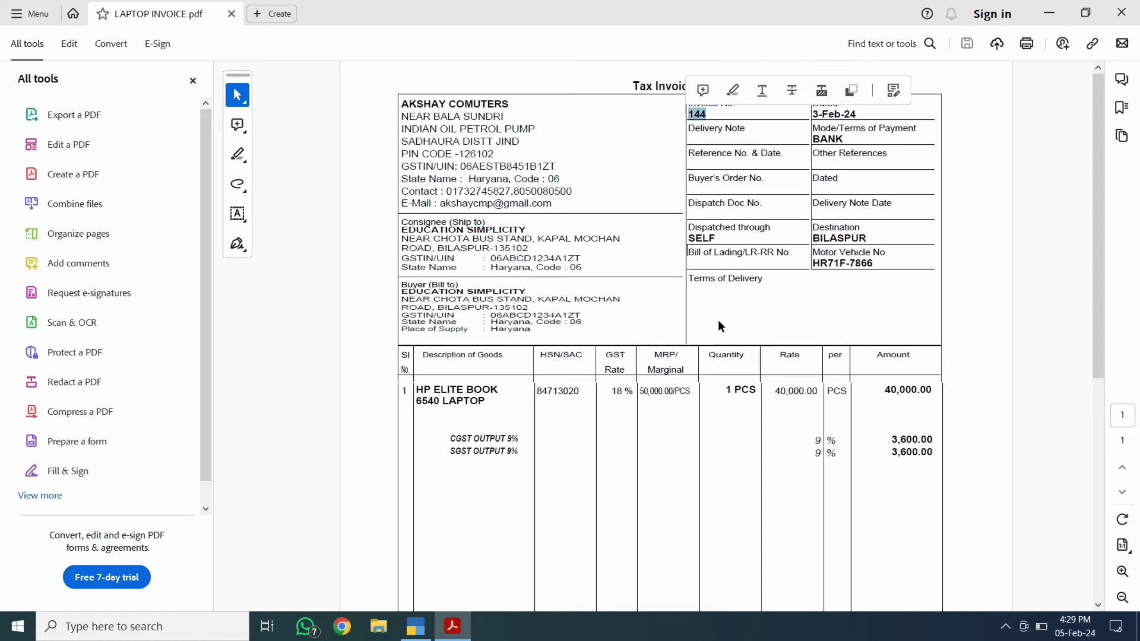
pyautogui.hotkey('alt', 'Tab')
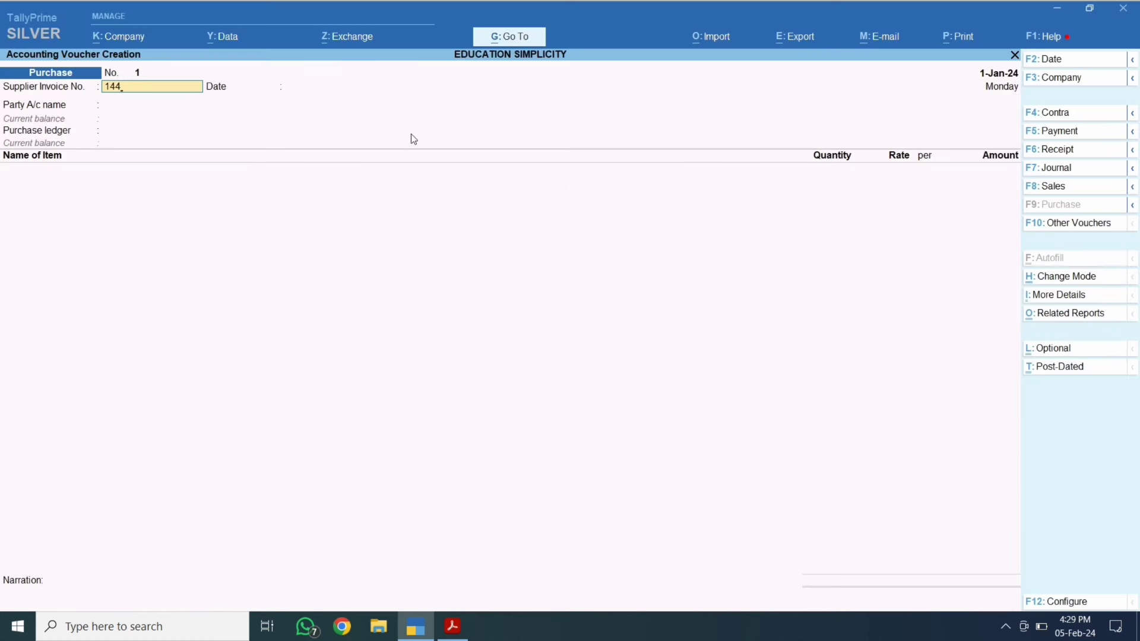
# Enter 3-Feb-24 as both the supplier invoice date and the Purchase voucher date.
pyautogui.press('Return')
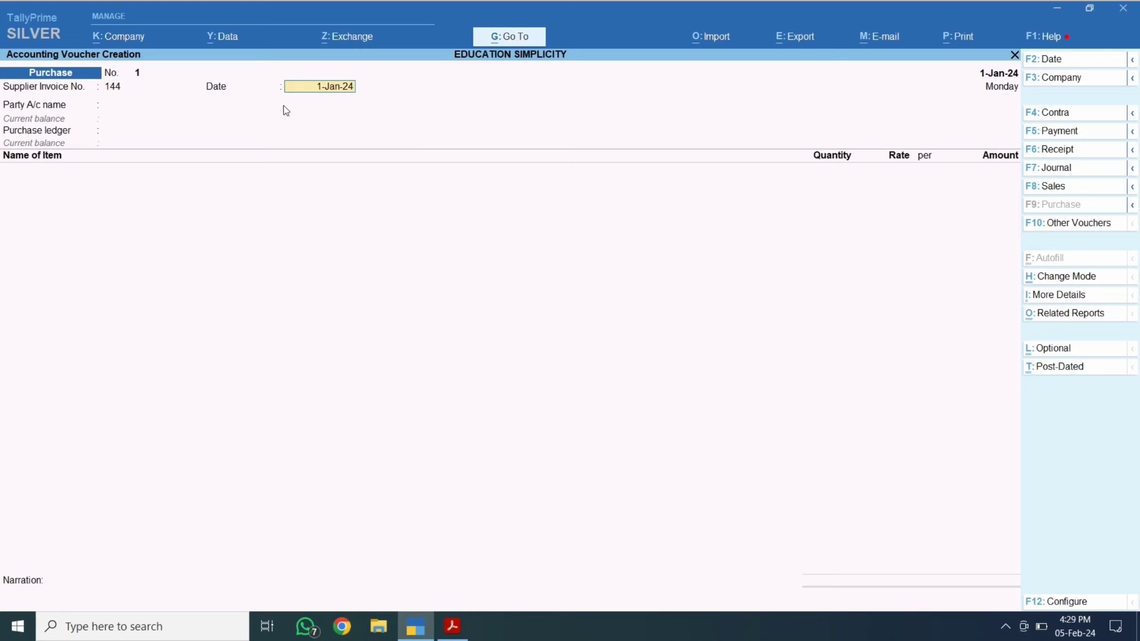
pyautogui.hotkey('alt', 'Tab')
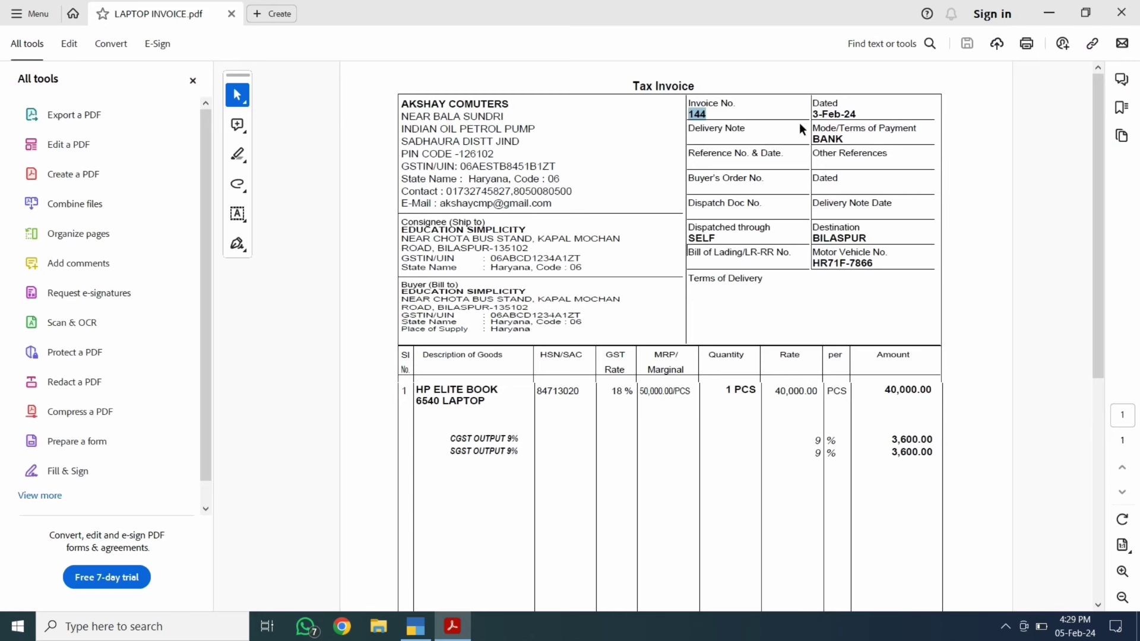
pyautogui.moveTo(812, 114); pyautogui.dragTo(878, 131)
pyautogui.click(857, 137)
pyautogui.hotkey('alt', 'Tab')
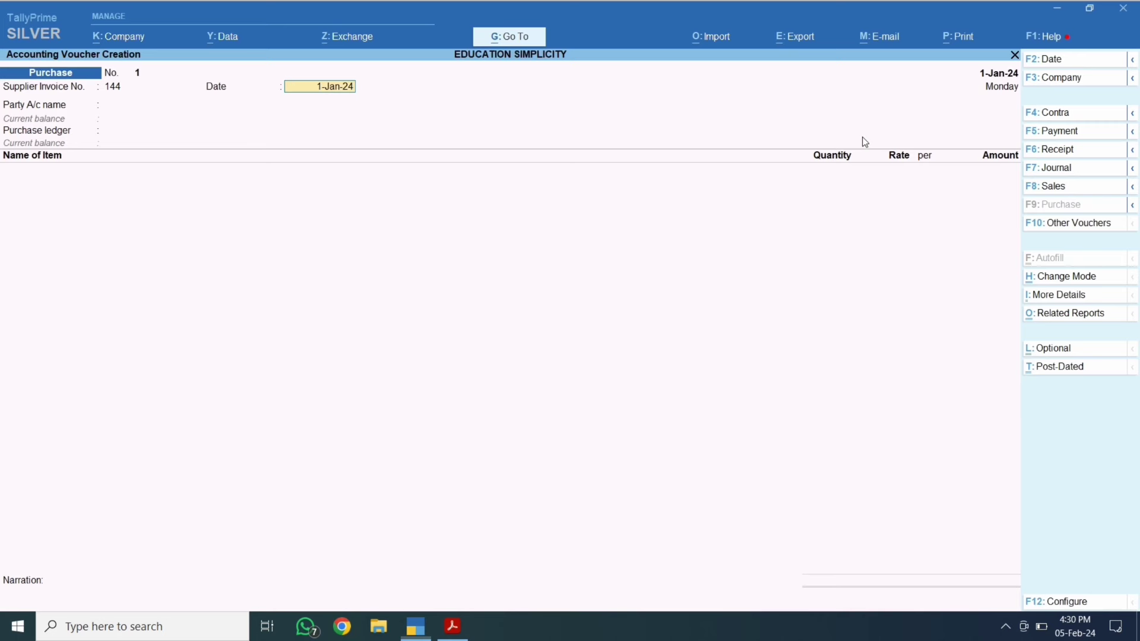
pyautogui.write('3-Feb-24')
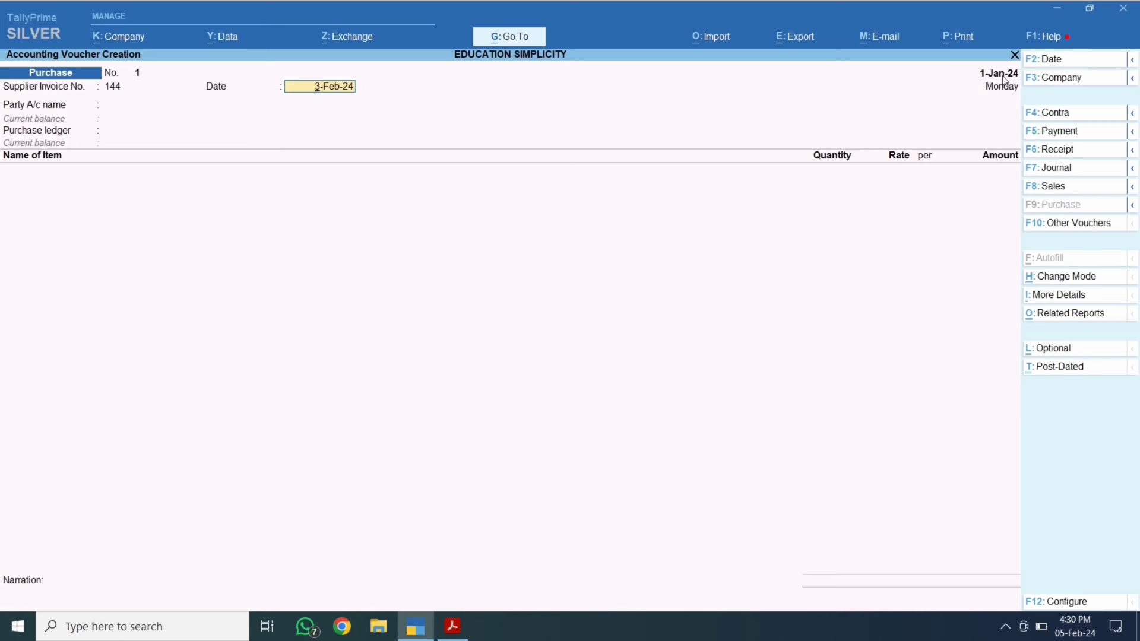
pyautogui.press('F2')
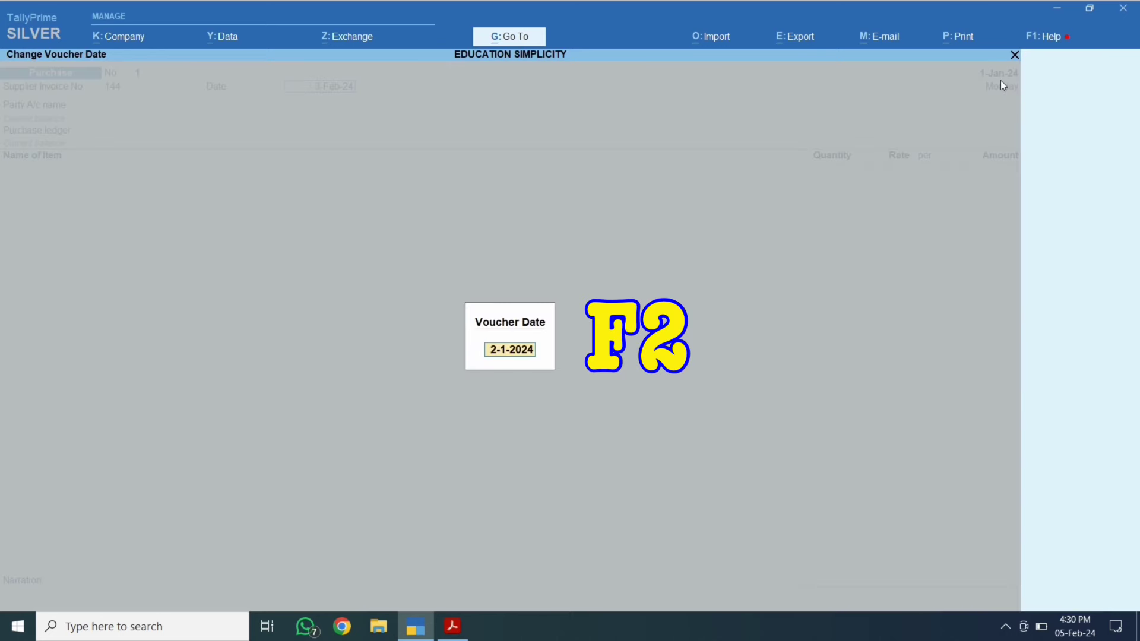
pyautogui.write('3.2')
pyautogui.press('Return')
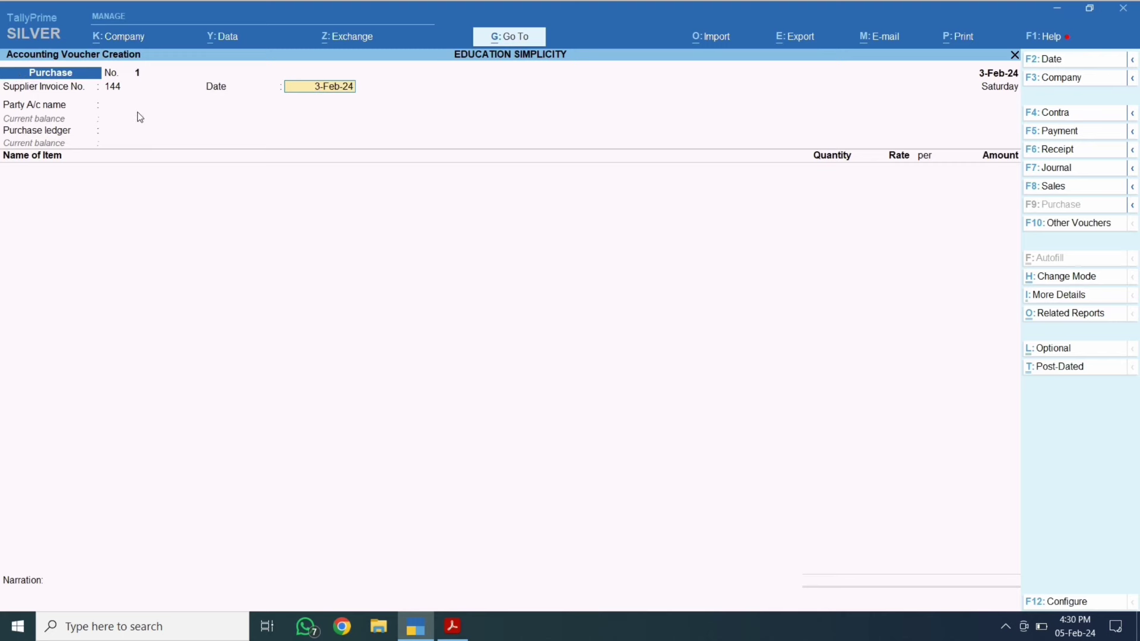
pyautogui.press('Return')
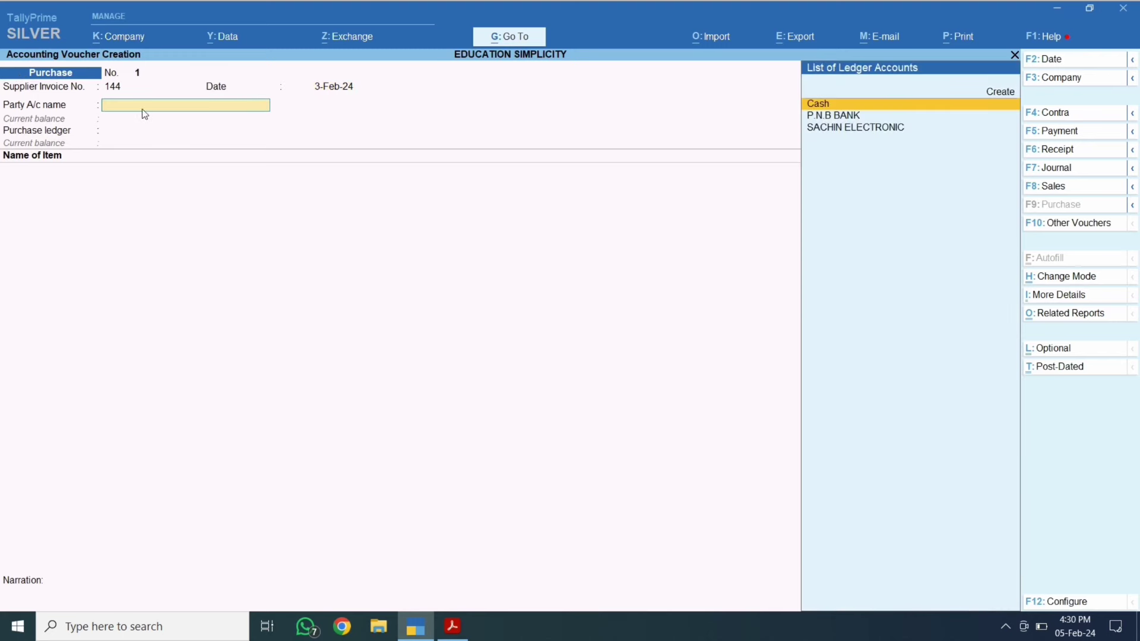
# Copy the supplier name AKSHAY COMUTERS from the invoice and start a new ledger for it.
pyautogui.hotkey('alt', 'Tab')
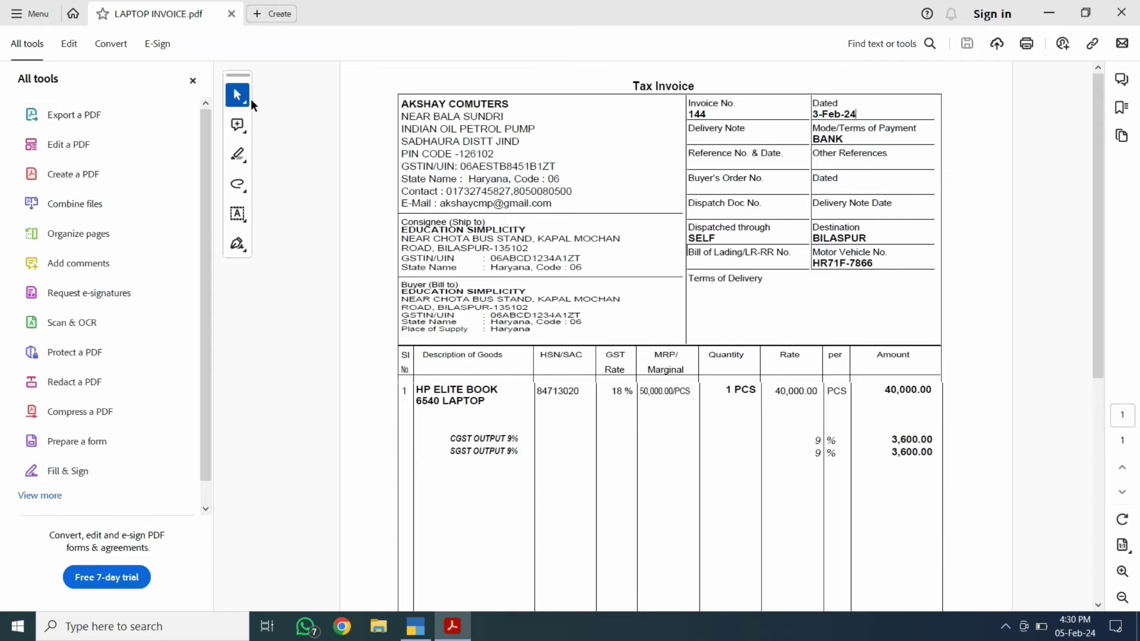
pyautogui.moveTo(509, 103); pyautogui.dragTo(410, 100)
pyautogui.click(420, 104)
pyautogui.moveTo(501, 105); pyautogui.dragTo(415, 103)
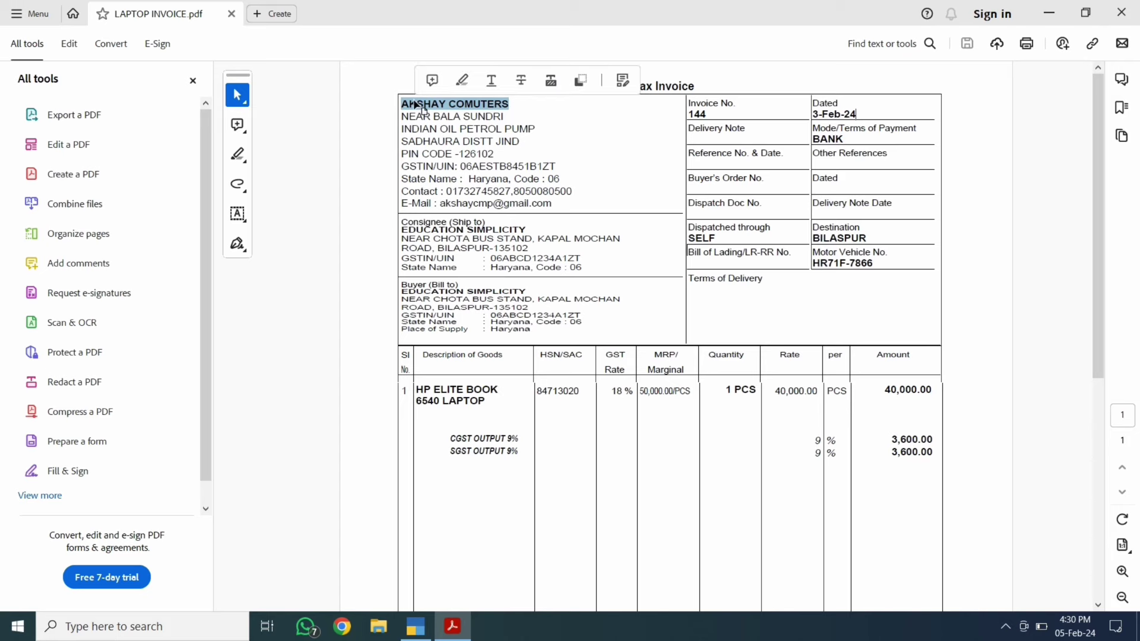
pyautogui.rightClick(417, 105)
pyautogui.click(440, 117)
pyautogui.hotkey('alt', 'Tab')
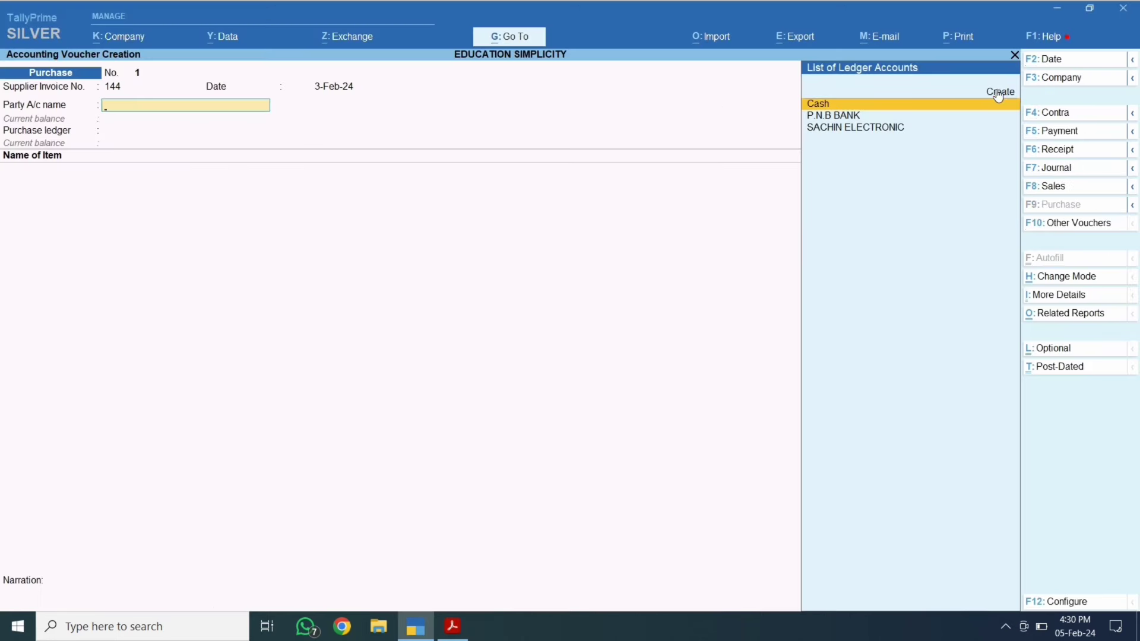
pyautogui.click(999, 93)
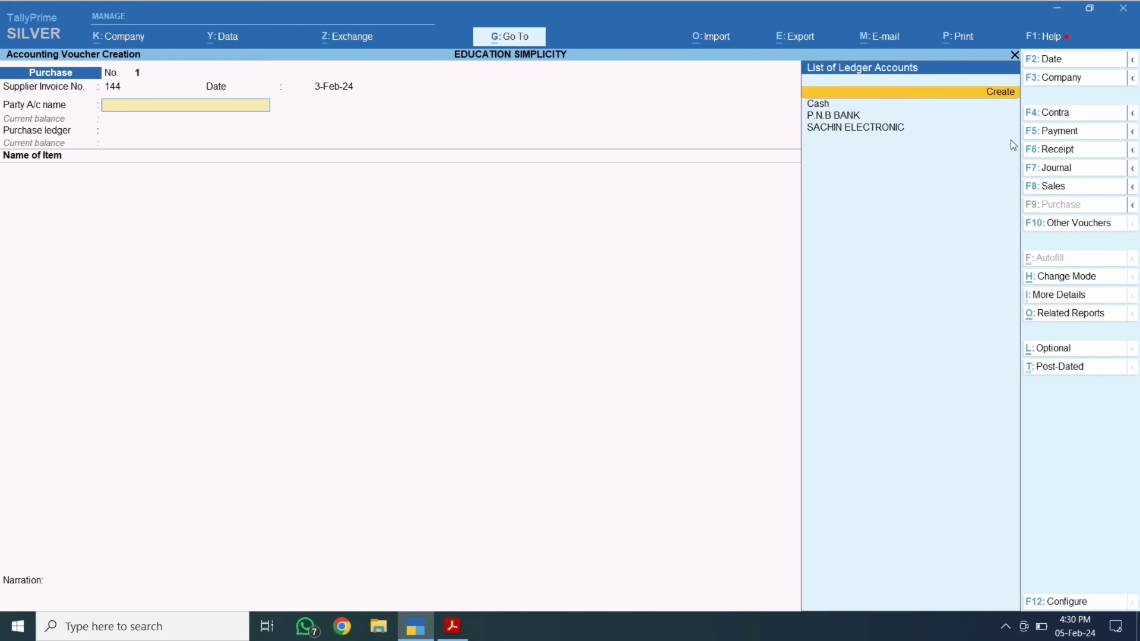
pyautogui.press('ctrl')
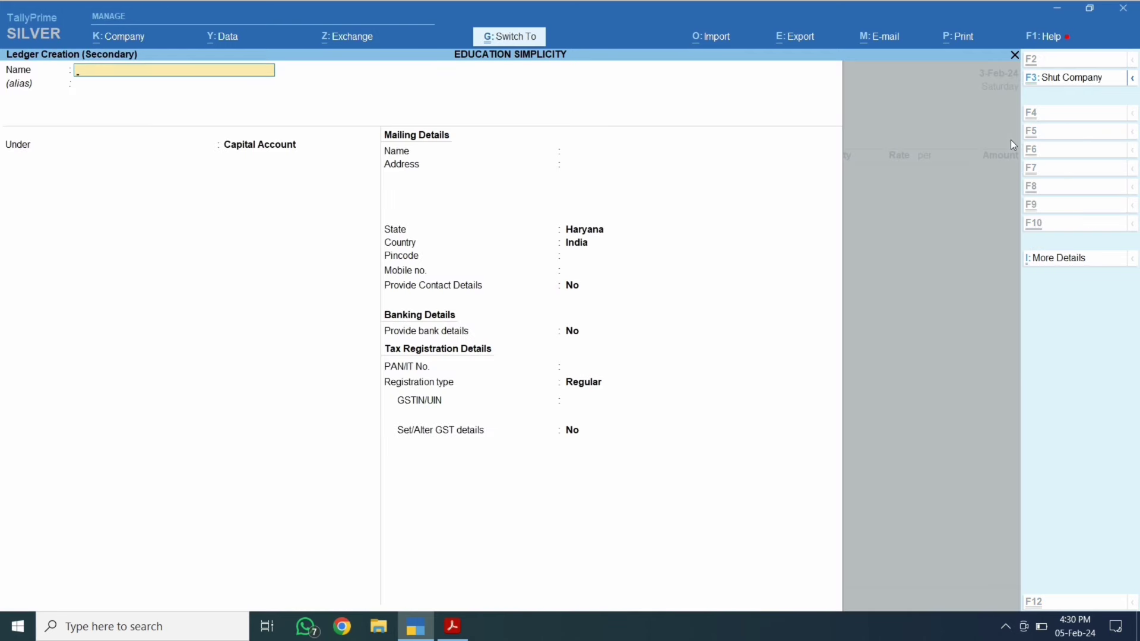
# Name the ledger AKSHAY COMUTERS under Sundry Creditors, keeping bill-by-bill balances on.
pyautogui.hotkey('ctrl', 'v')
pyautogui.press('Return')
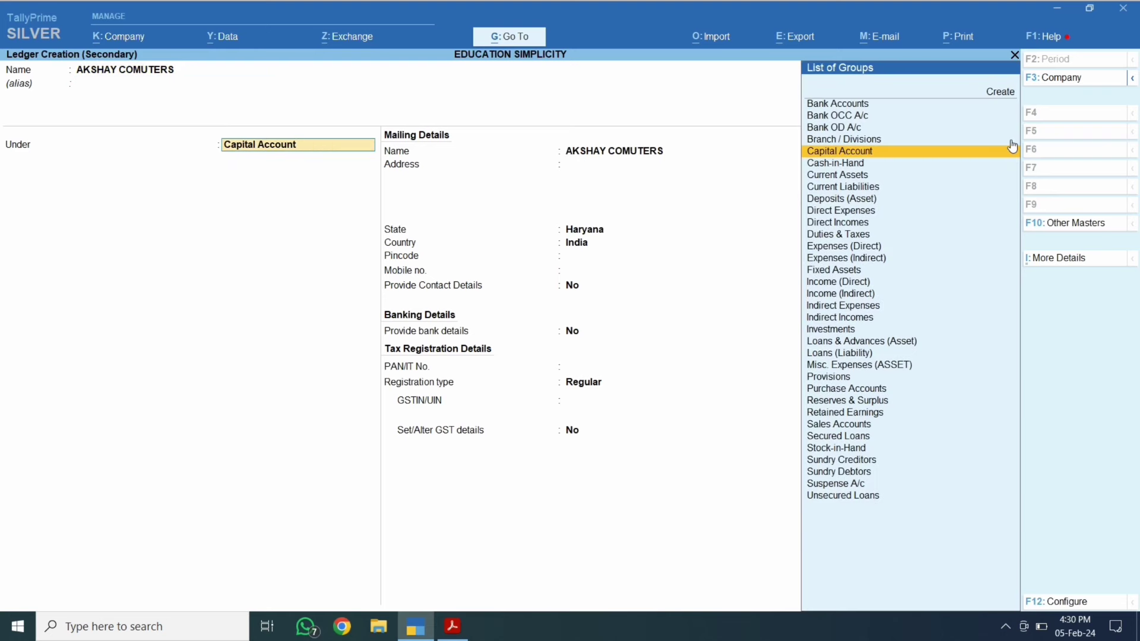
pyautogui.write('SUND')
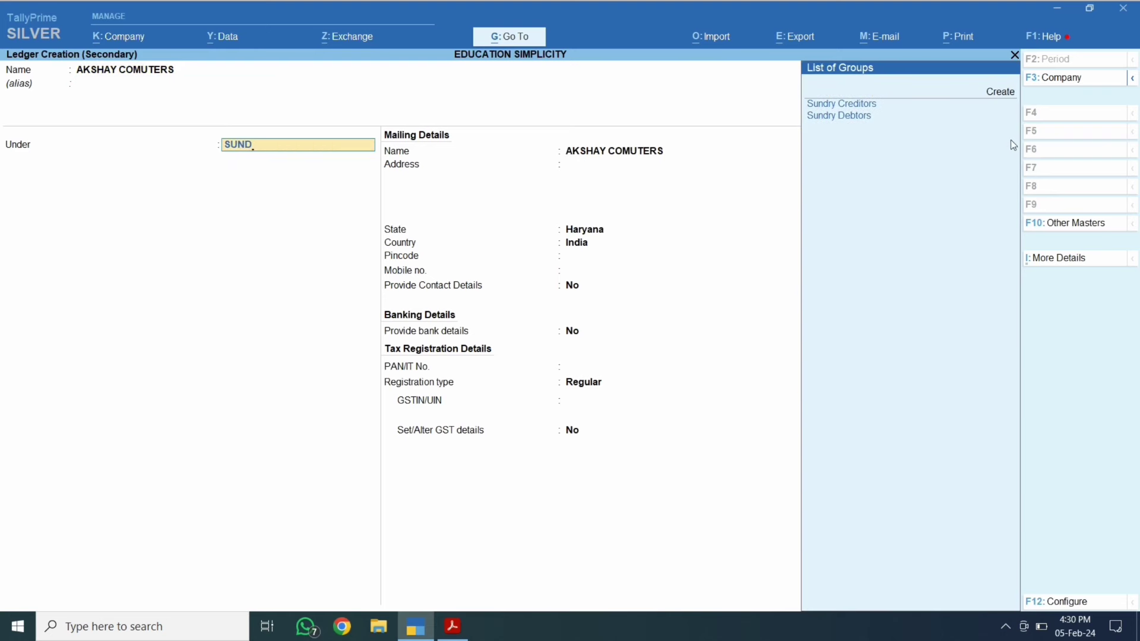
pyautogui.press('Down')
pyautogui.press('Up')
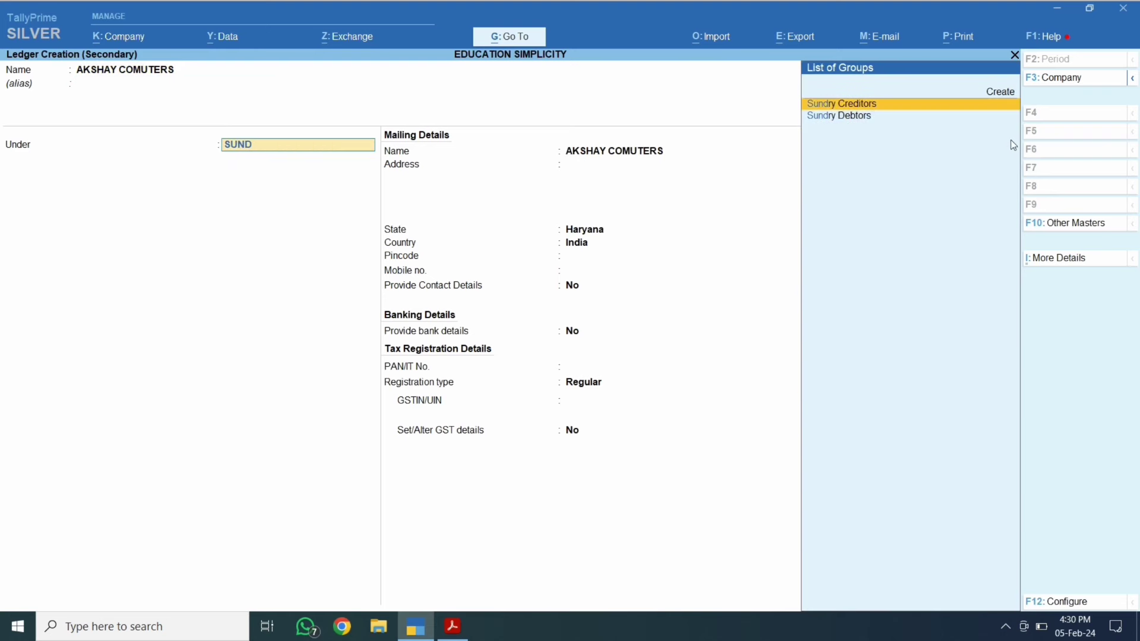
pyautogui.press('Return')
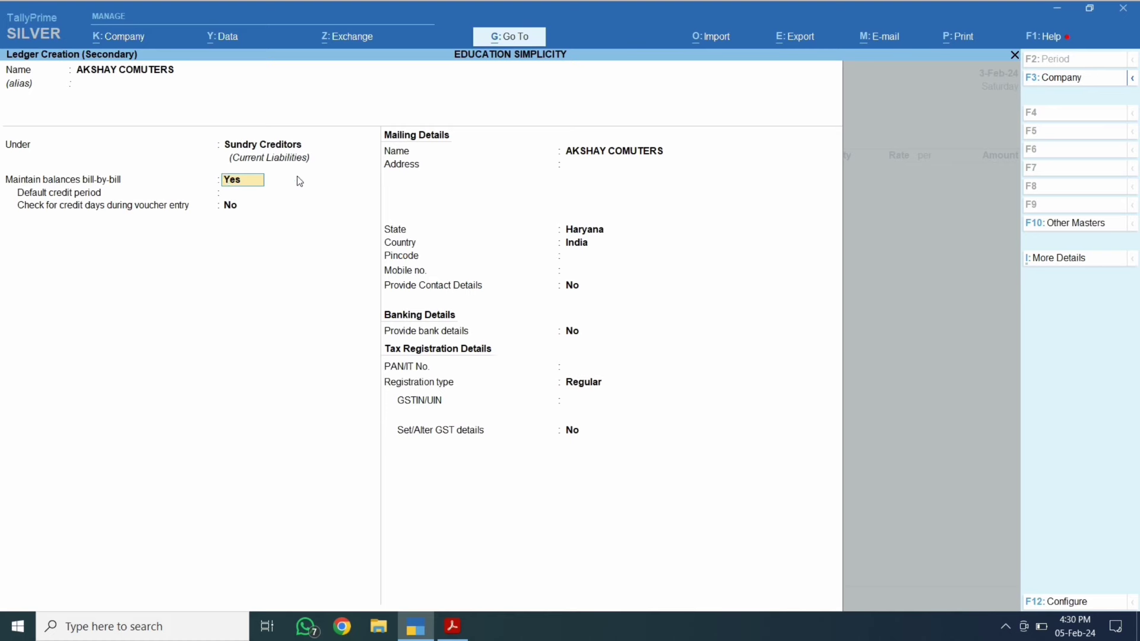
pyautogui.press('Return')
pyautogui.press('Return')
pyautogui.press('Return')
pyautogui.hotkey('alt', 'Tab')
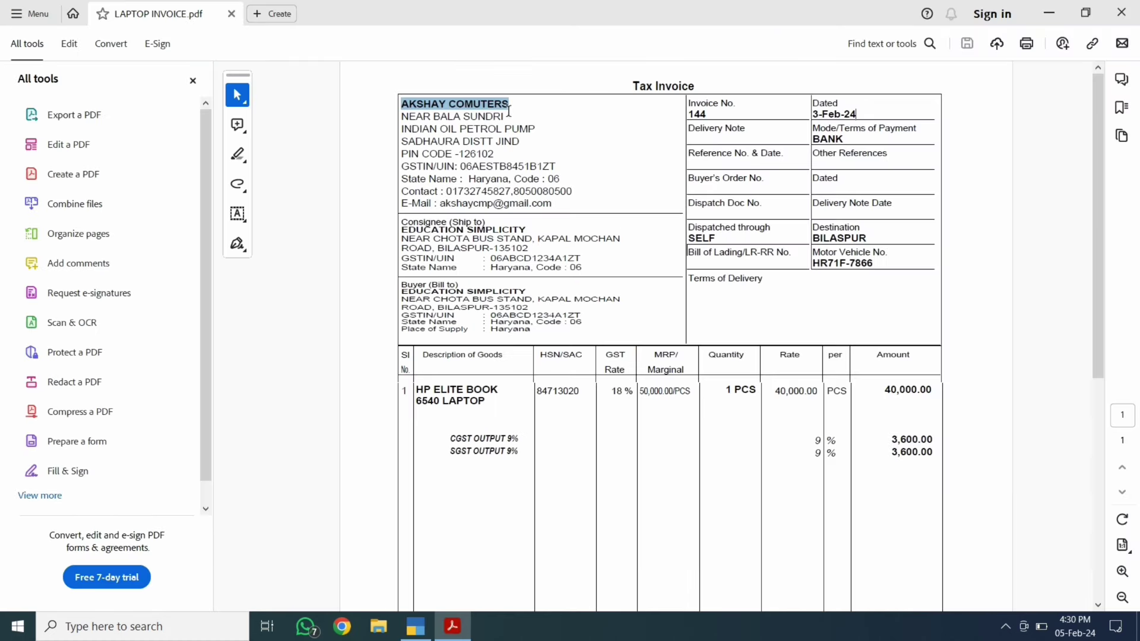
# Copy the address lines NEAR BALA SUNDRI and INDIAN OIL PETROL PUMP into the ledger address.
pyautogui.tripleClick(509, 116)
pyautogui.hotkey('ctrl', 'c')
pyautogui.hotkey('alt', 'Tab')
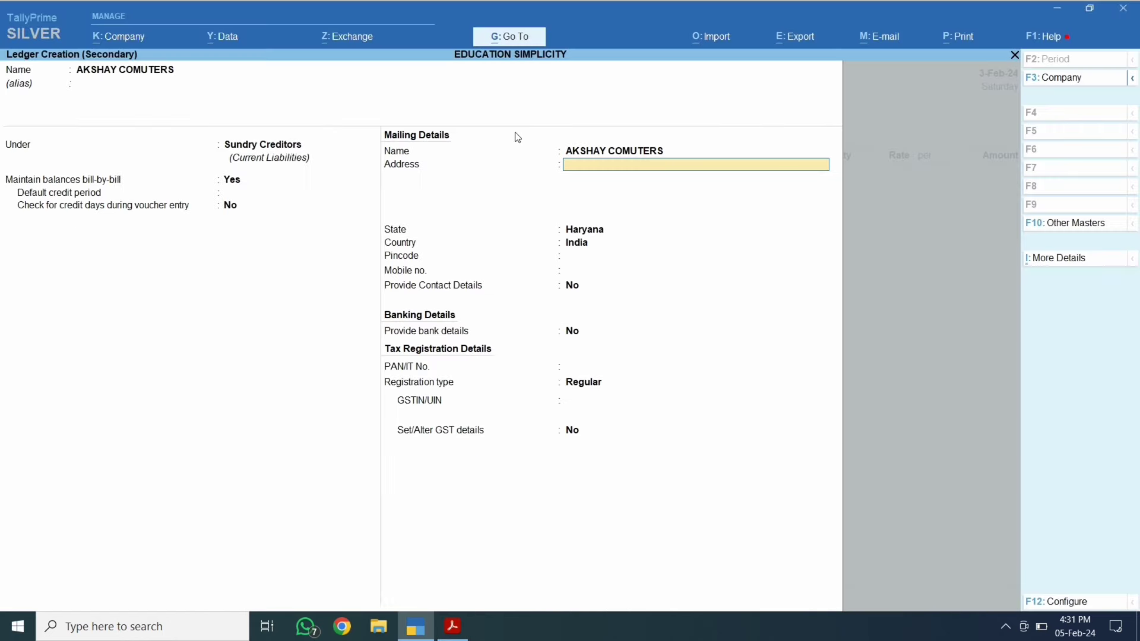
pyautogui.hotkey('ctrl', 'alt', 'v')
pyautogui.press('Return')
pyautogui.hotkey('alt', 'Tab')
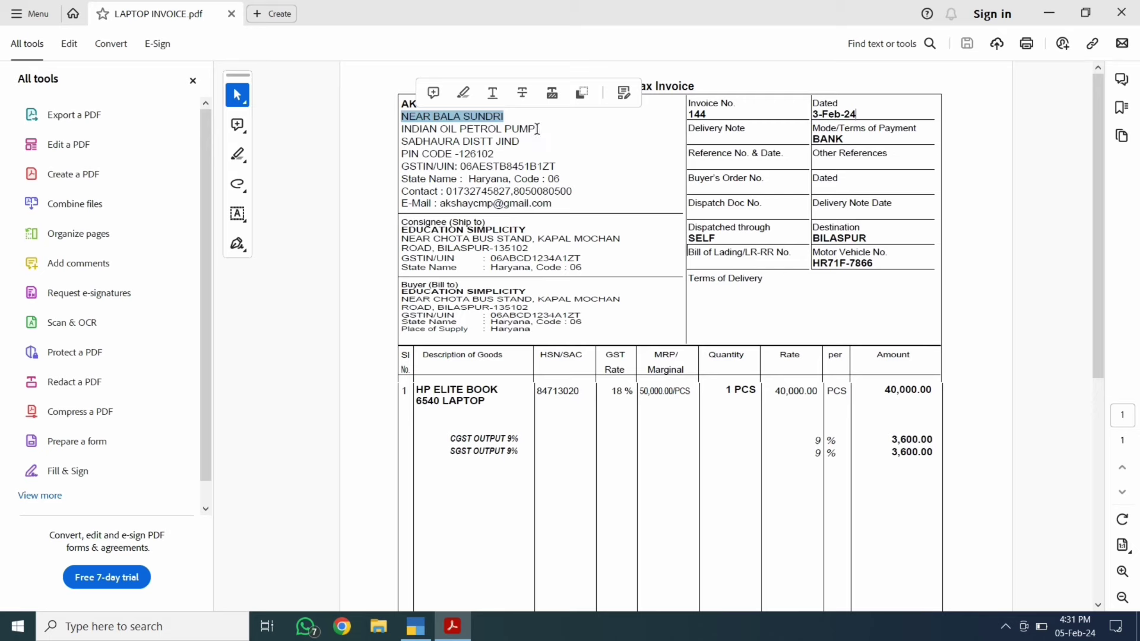
pyautogui.tripleClick(427, 130)
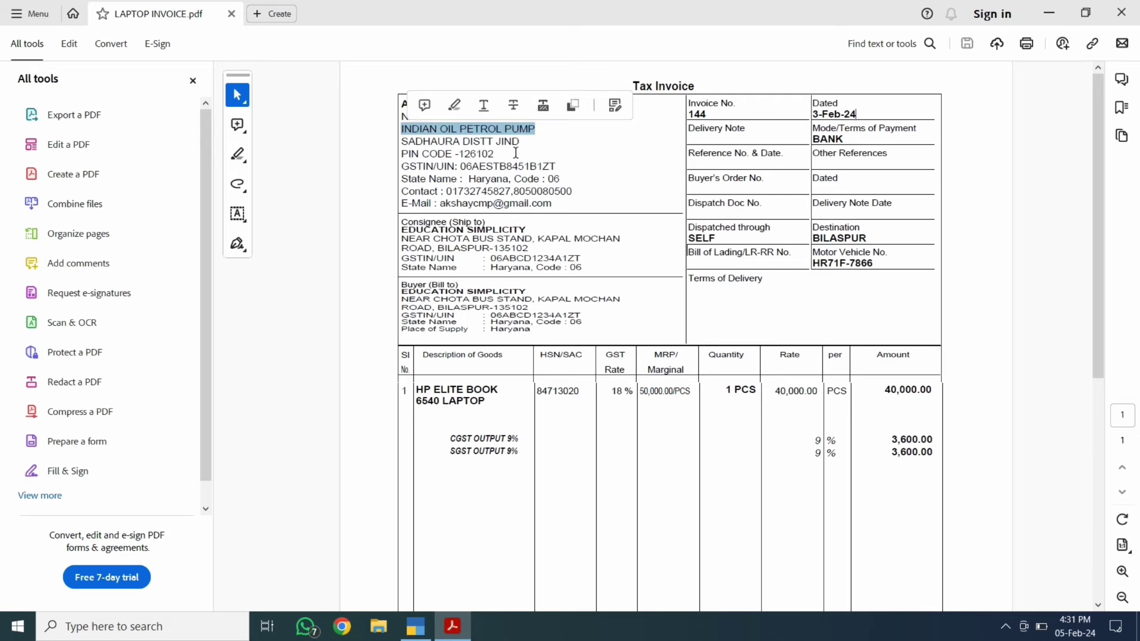
pyautogui.hotkey('ctrl', 'c')
pyautogui.hotkey('alt', 'Tab')
pyautogui.hotkey('ctrl', 'alt', 'v')
pyautogui.press('Return')
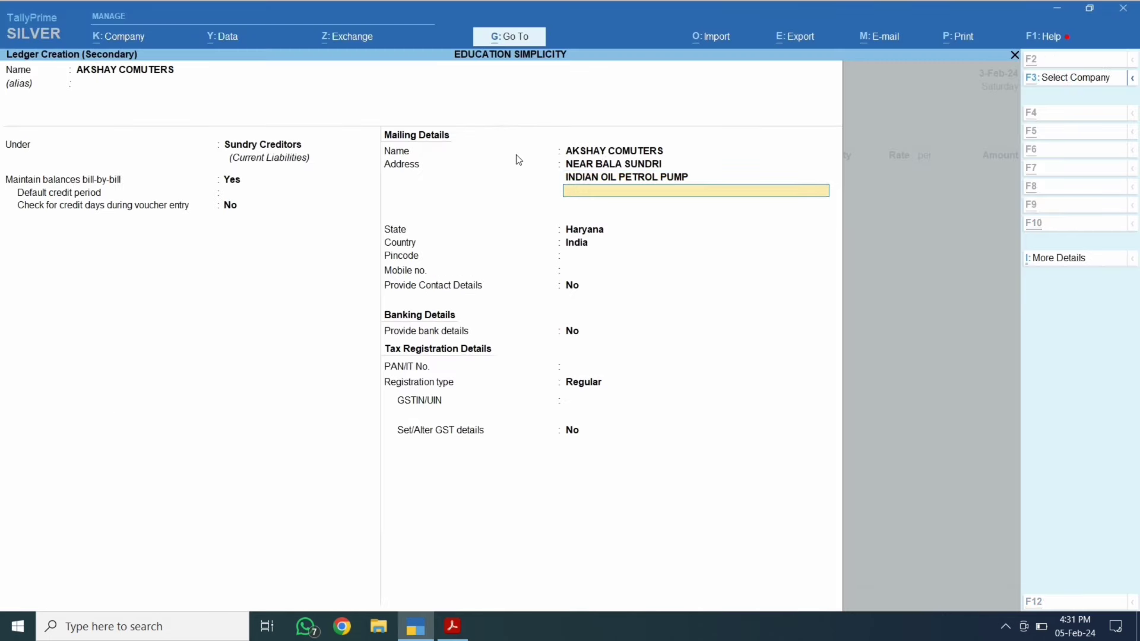
# Add the address lines SADHAURA DISTT JIND and PIN CODE -126102 from the invoice.
pyautogui.hotkey('alt', 'Tab')
pyautogui.moveTo(520, 141)
pyautogui.mouseDown()
pyautogui.moveTo(464, 152)
pyautogui.moveTo(406, 143)
pyautogui.mouseUp()
pyautogui.hotkey('ctrl', 'c')
pyautogui.hotkey('alt', 'Tab')
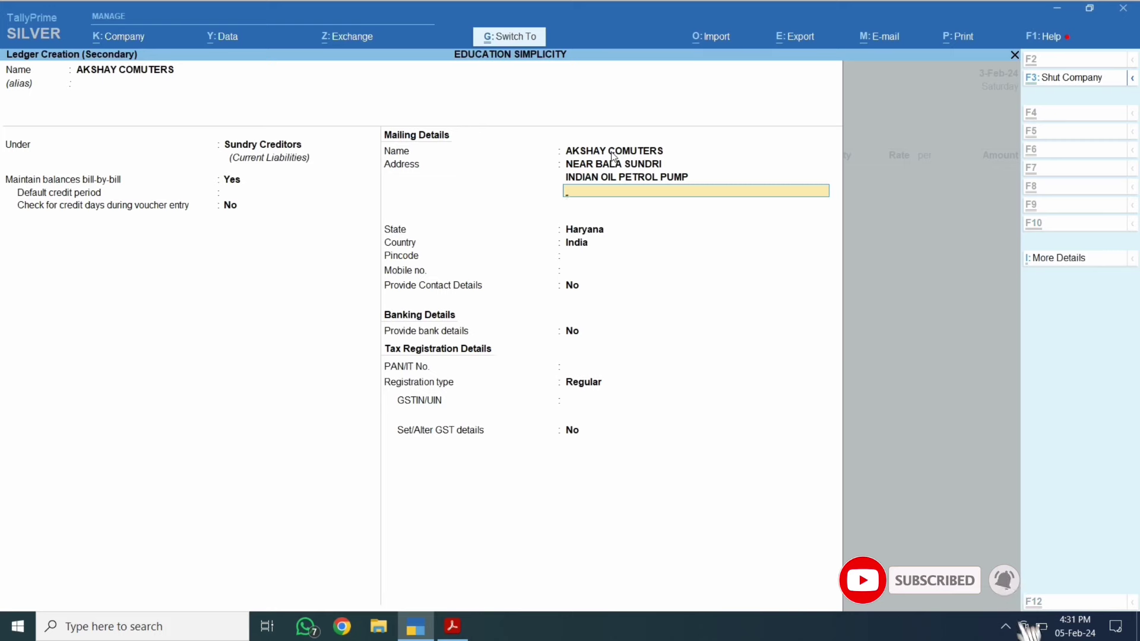
pyautogui.hotkey('ctrl', 'alt', 'v')
pyautogui.press('Return')
pyautogui.hotkey('alt', 'Tab')
pyautogui.moveTo(406, 153); pyautogui.dragTo(482, 153)
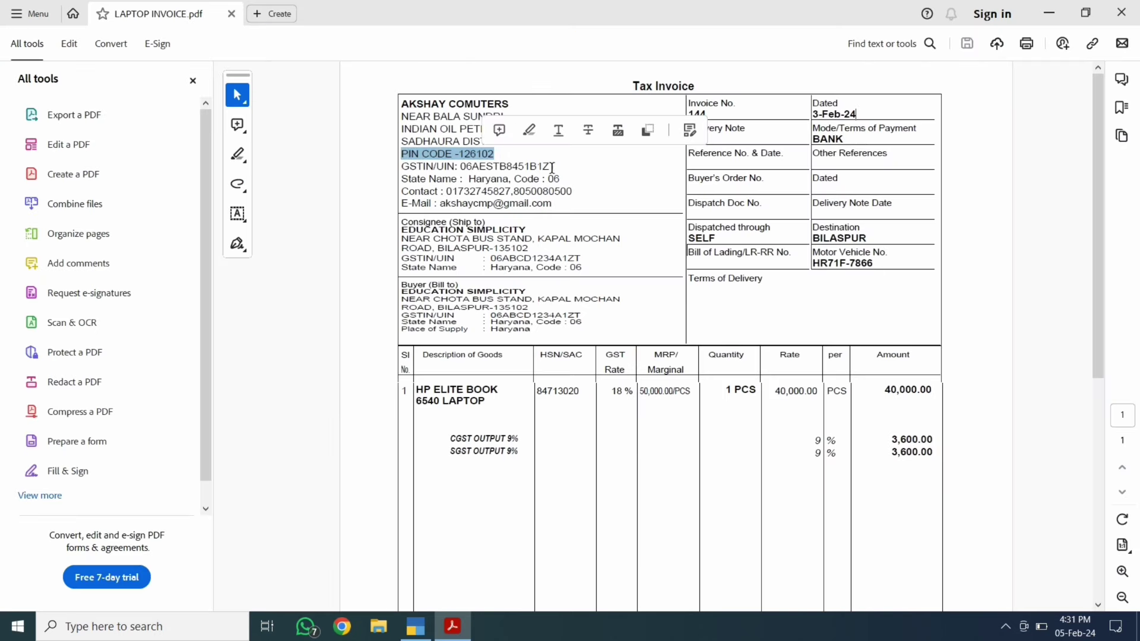
pyautogui.hotkey('ctrl', 'c')
pyautogui.hotkey('alt', 'Tab')
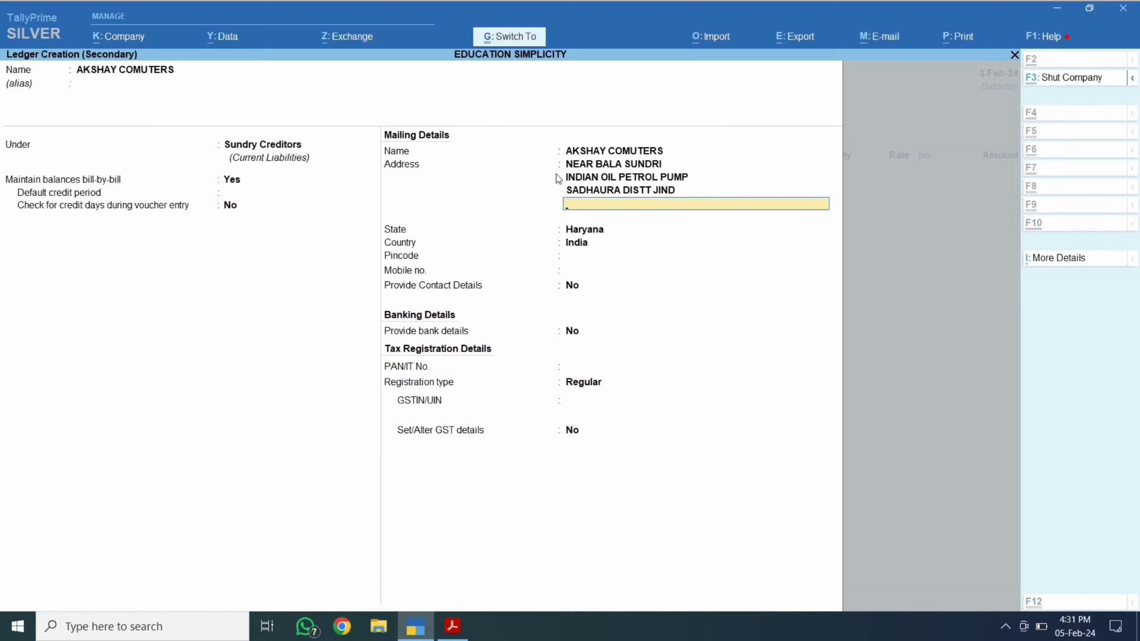
pyautogui.hotkey('ctrl', 'alt', 'v')
pyautogui.press('Return')
pyautogui.press('Return')
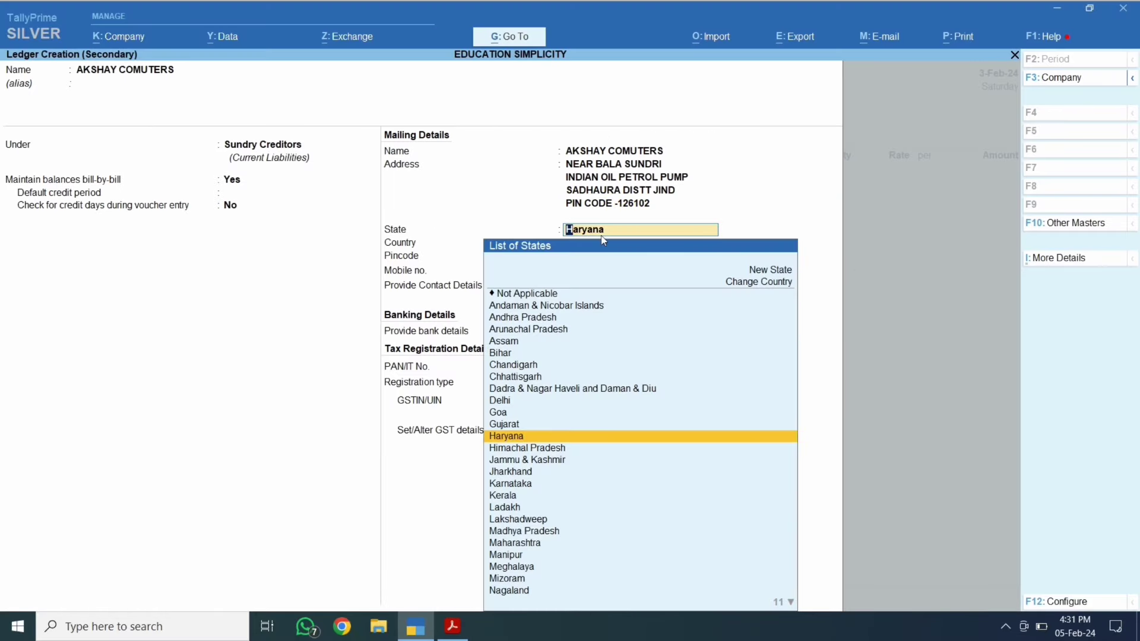
# Set the ledger's state to Haryana and pincode to 126102.
pyautogui.hotkey('alt', 'Tab')
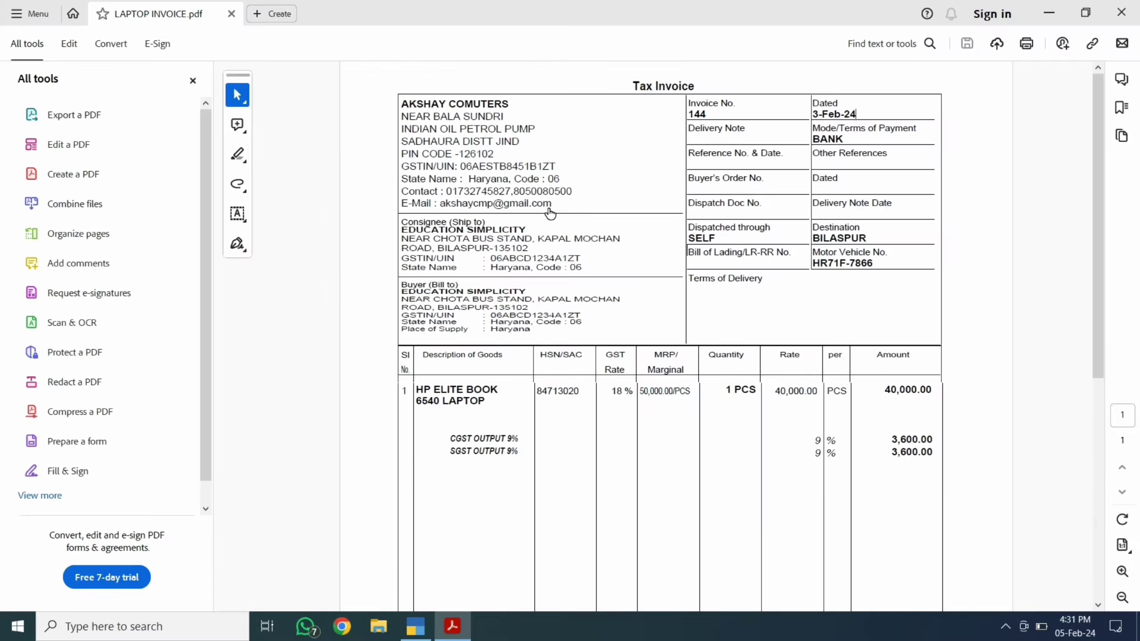
pyautogui.hotkey('alt', 'Tab')
pyautogui.press('Return')
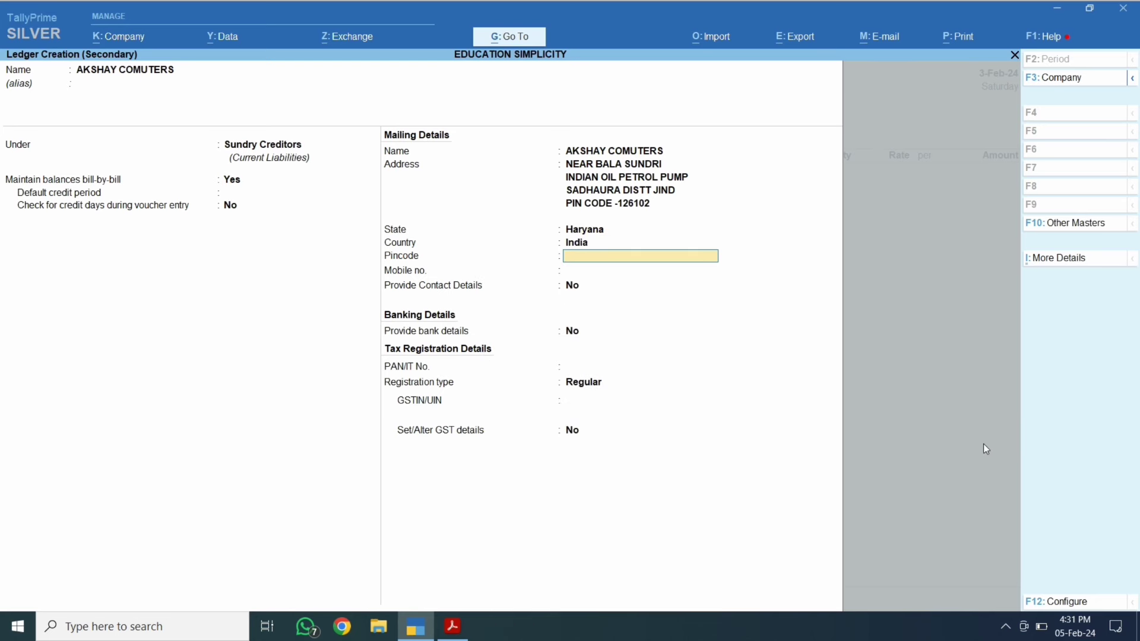
pyautogui.write('1236')
pyautogui.press('BackSpace')
pyautogui.press('BackSpace')
pyautogui.press('Return')
pyautogui.press('Return')
pyautogui.press('Return')
pyautogui.press('Return')
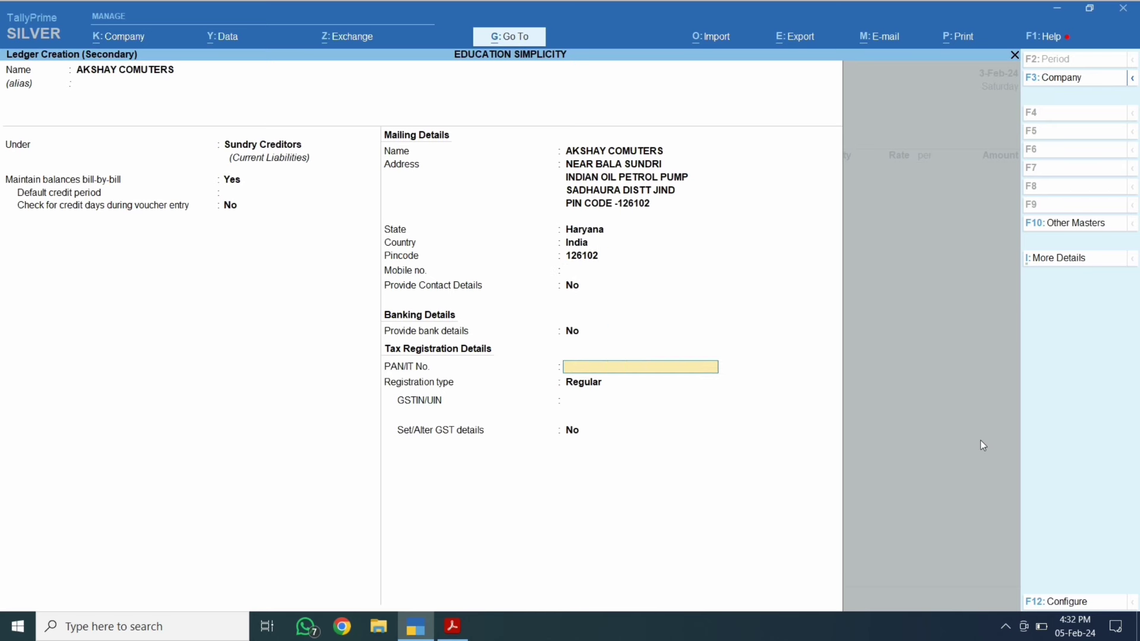
pyautogui.press('Return')
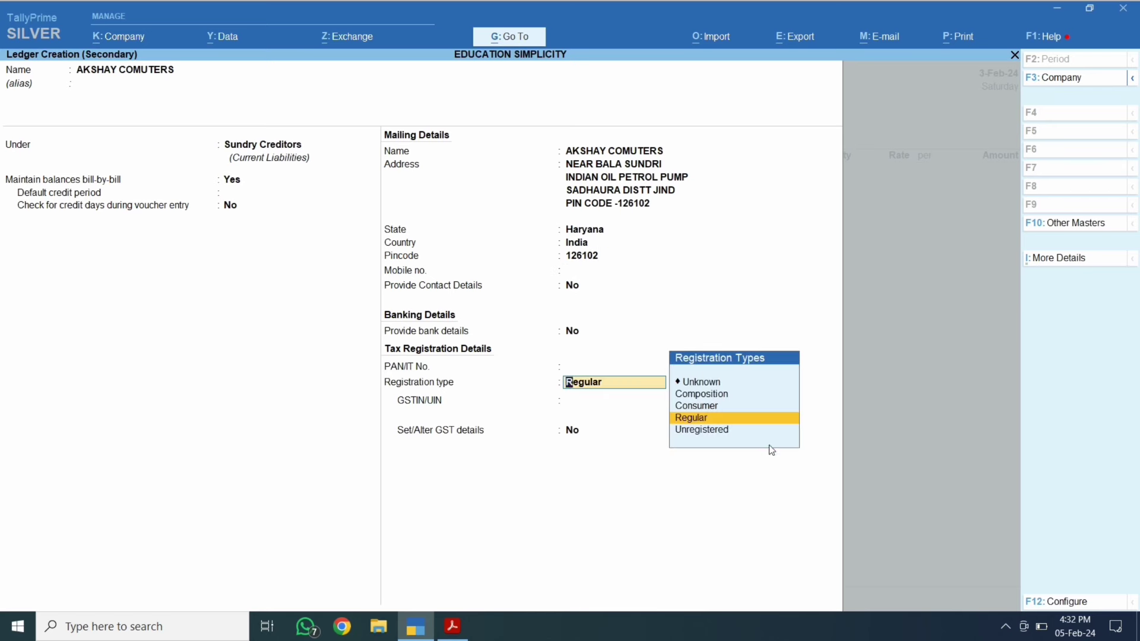
# Keep registration type Regular, paste the supplier's GSTIN from the invoice, and confirm the ledger.
pyautogui.hotkey('alt', 'Tab')
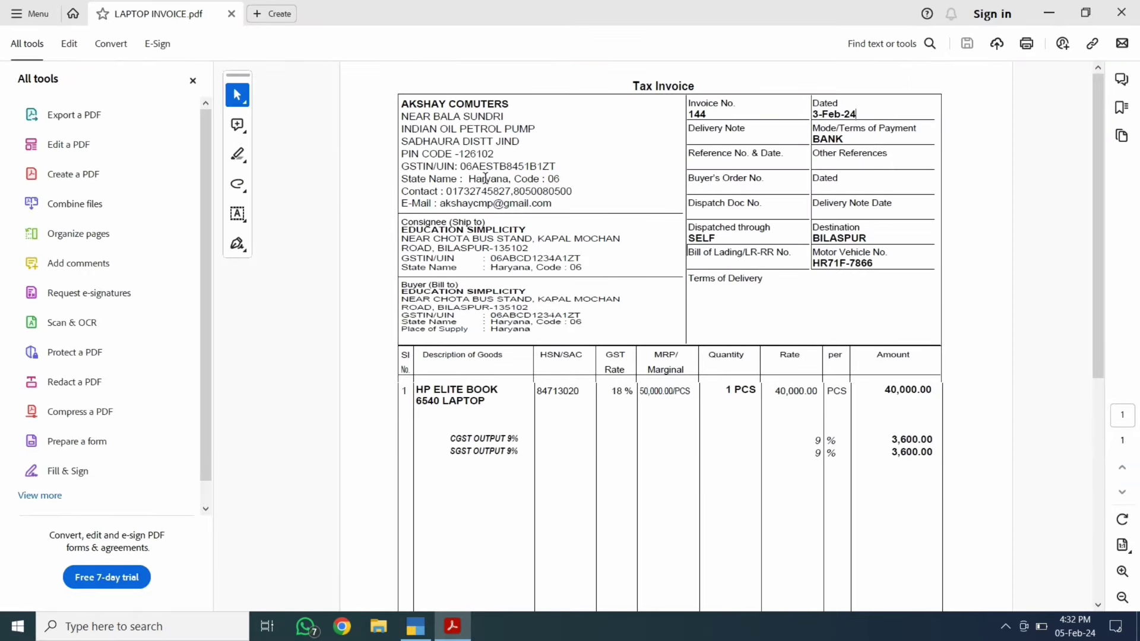
pyautogui.moveTo(460, 166); pyautogui.dragTo(556, 167)
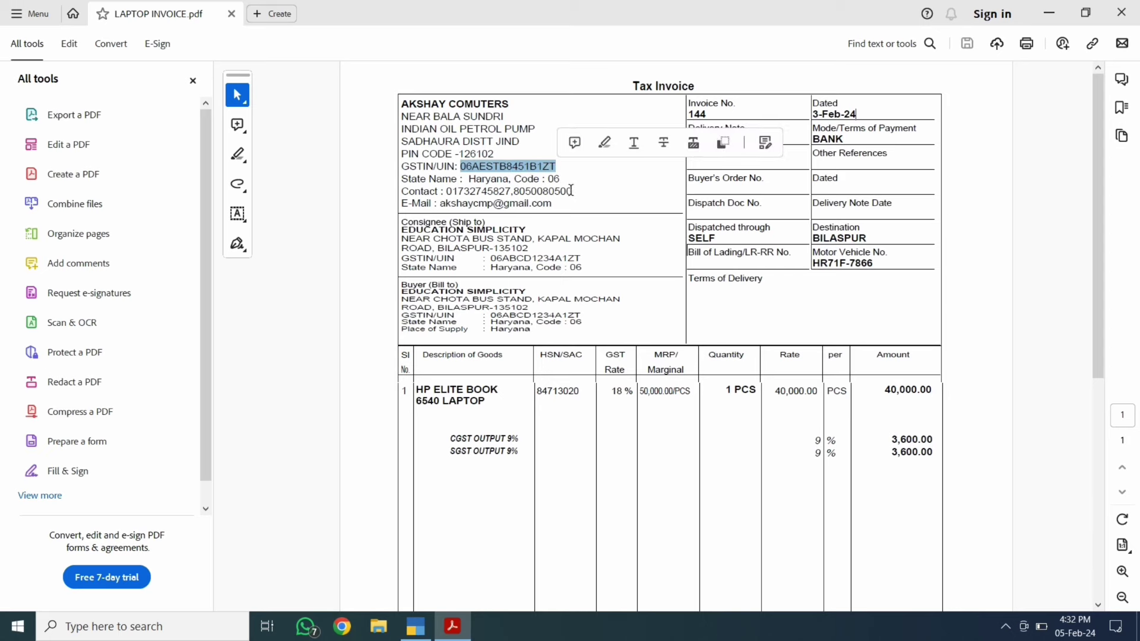
pyautogui.hotkey('alt', 'Tab')
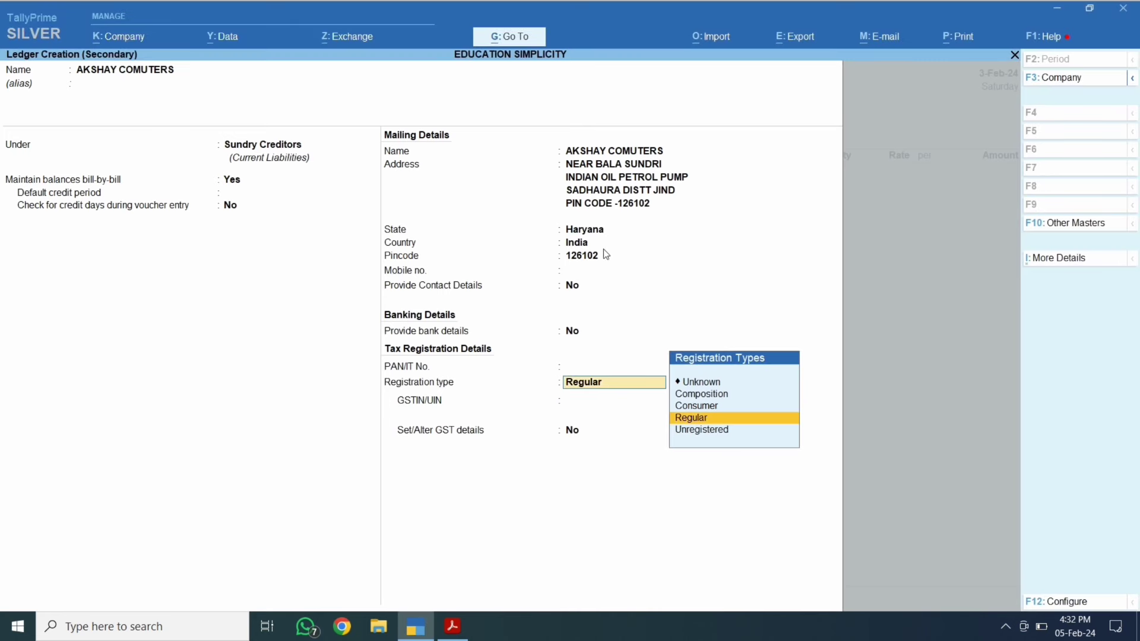
pyautogui.press('Return')
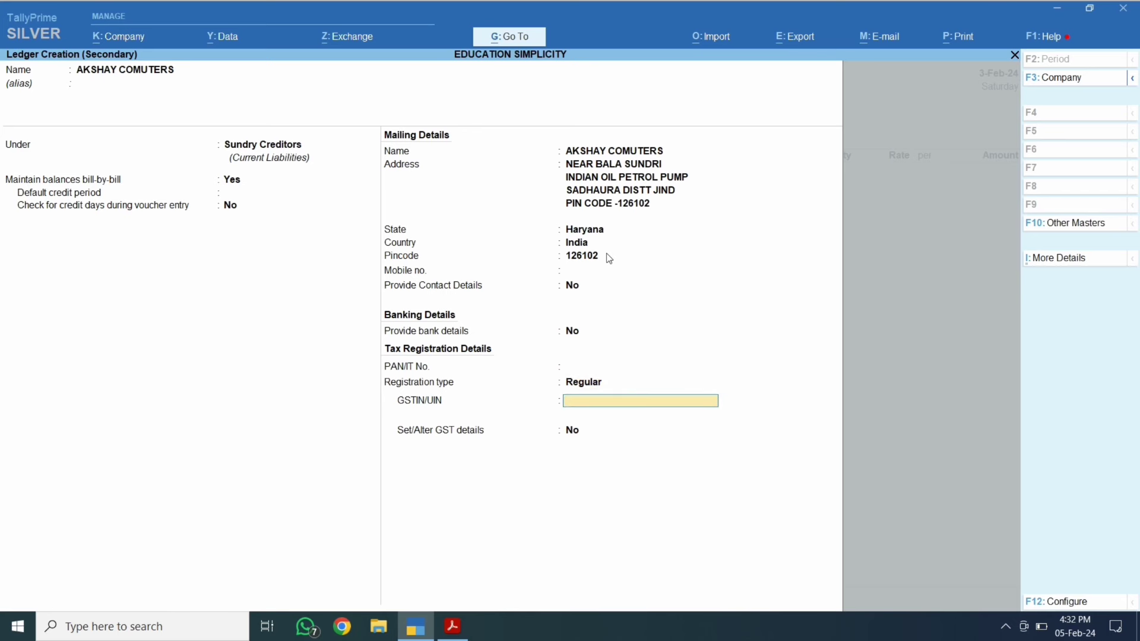
pyautogui.hotkey('ctrl', 'alt', 'v')
pyautogui.press('Return')
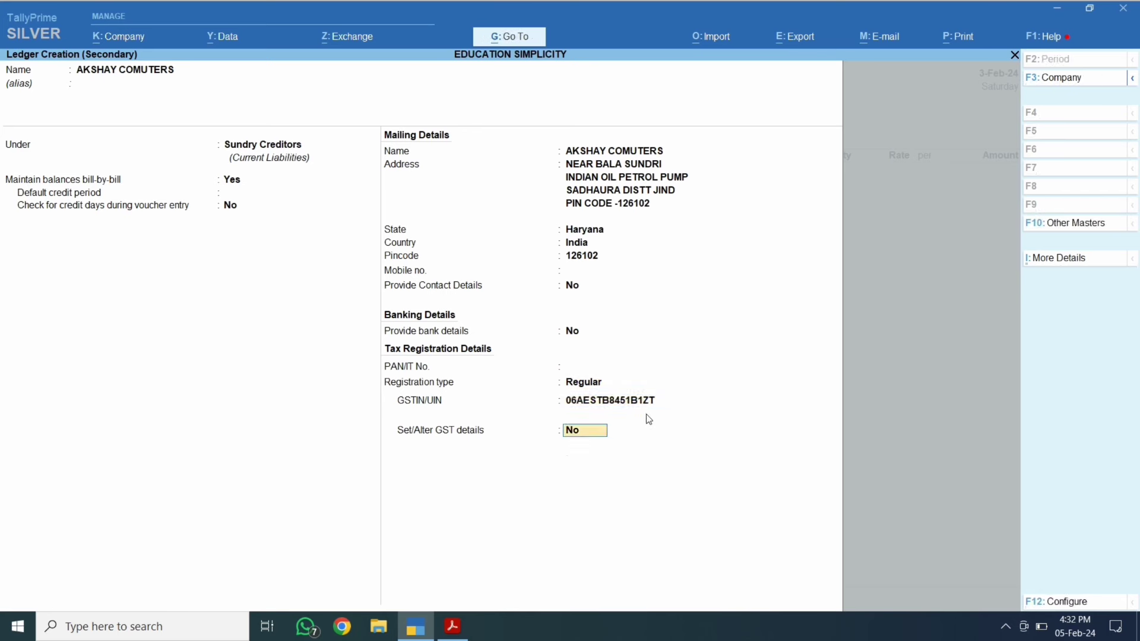
pyautogui.press('Return')
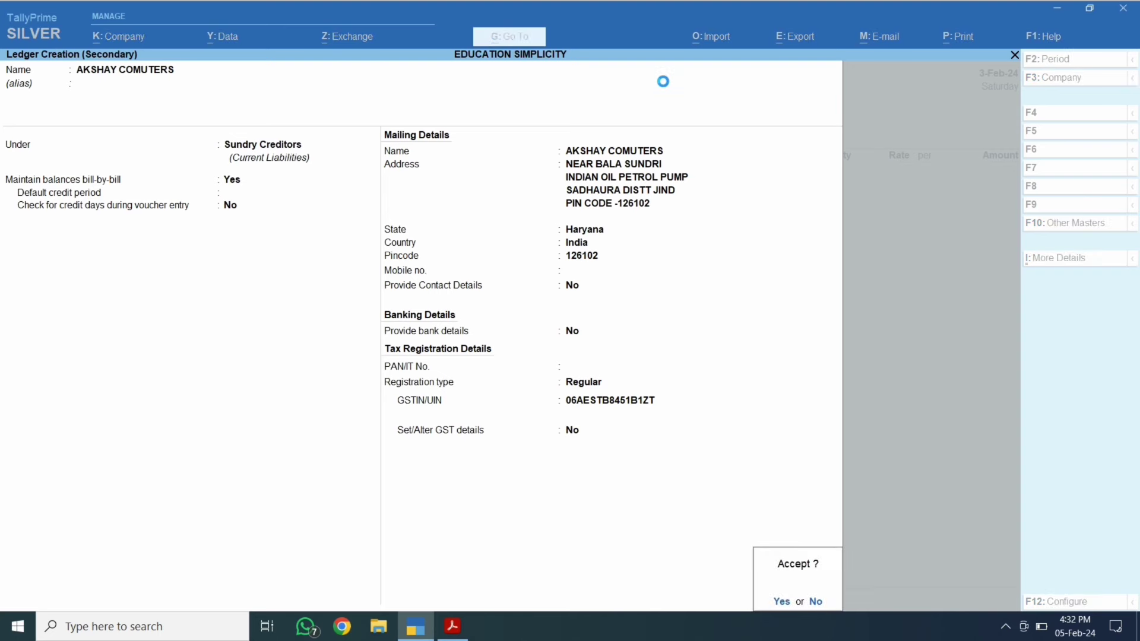
pyautogui.press('Return')
pyautogui.press('Return')
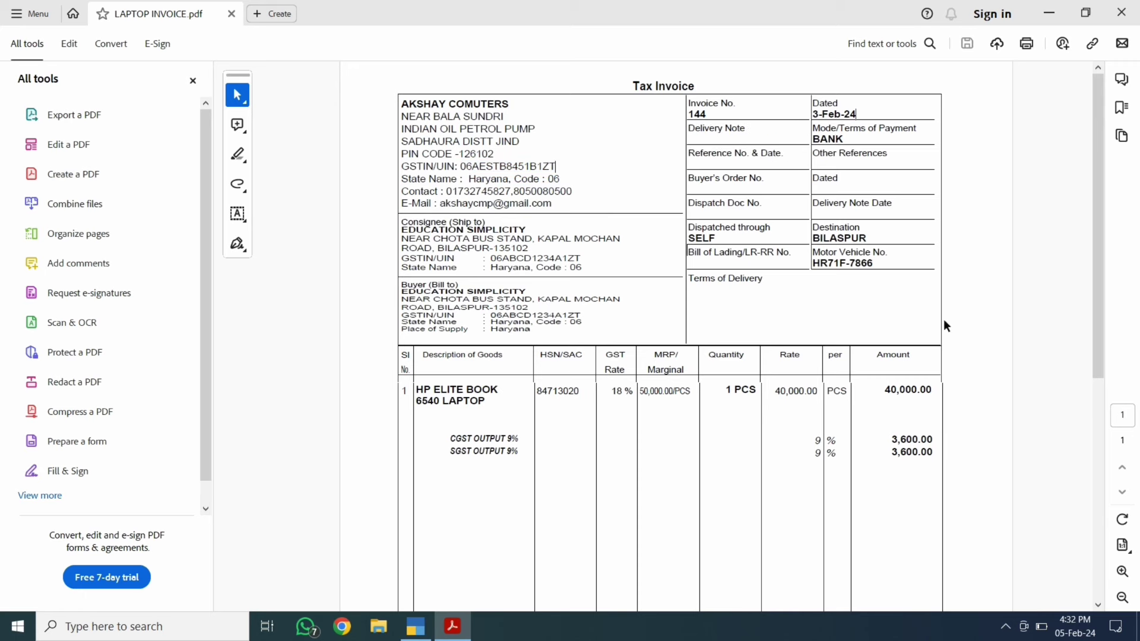
pyautogui.hotkey('alt', 'Tab')
pyautogui.press('Return')
pyautogui.press('Return')
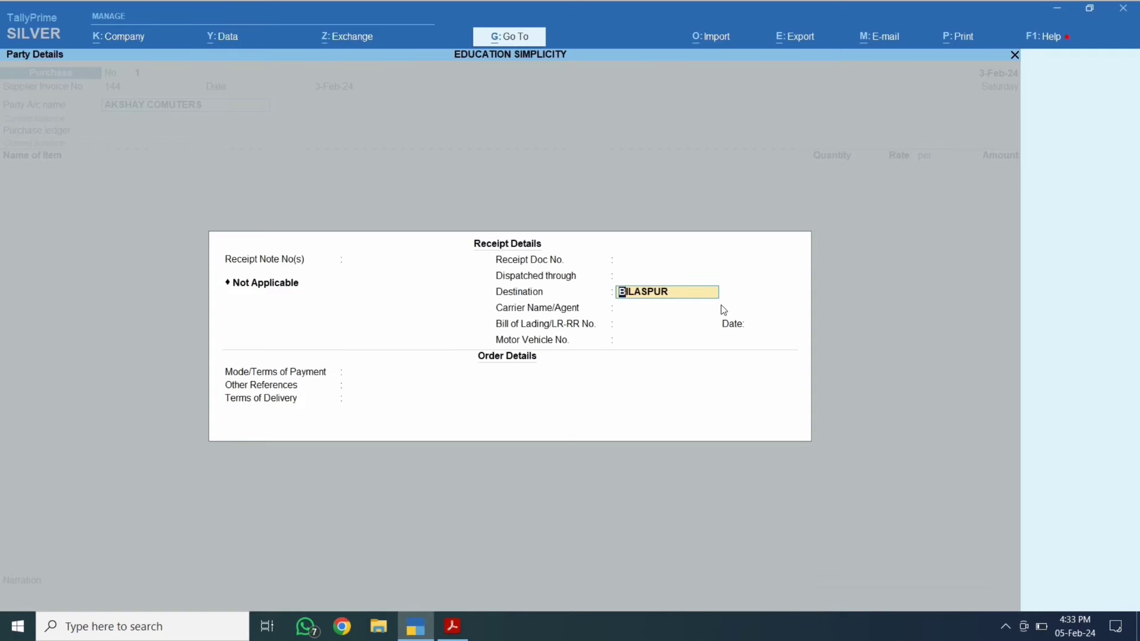
pyautogui.press('Return')
pyautogui.press('Return')
pyautogui.press('Return')
pyautogui.press('Return')
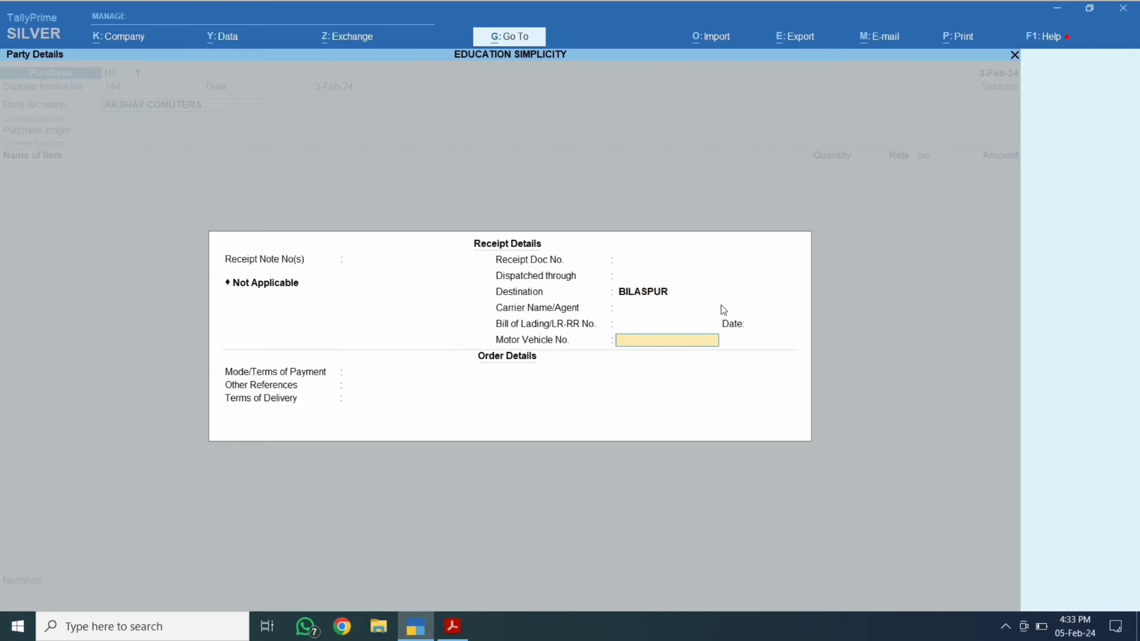
pyautogui.press('BackSpace')
pyautogui.press('BackSpace')
pyautogui.press('Return')
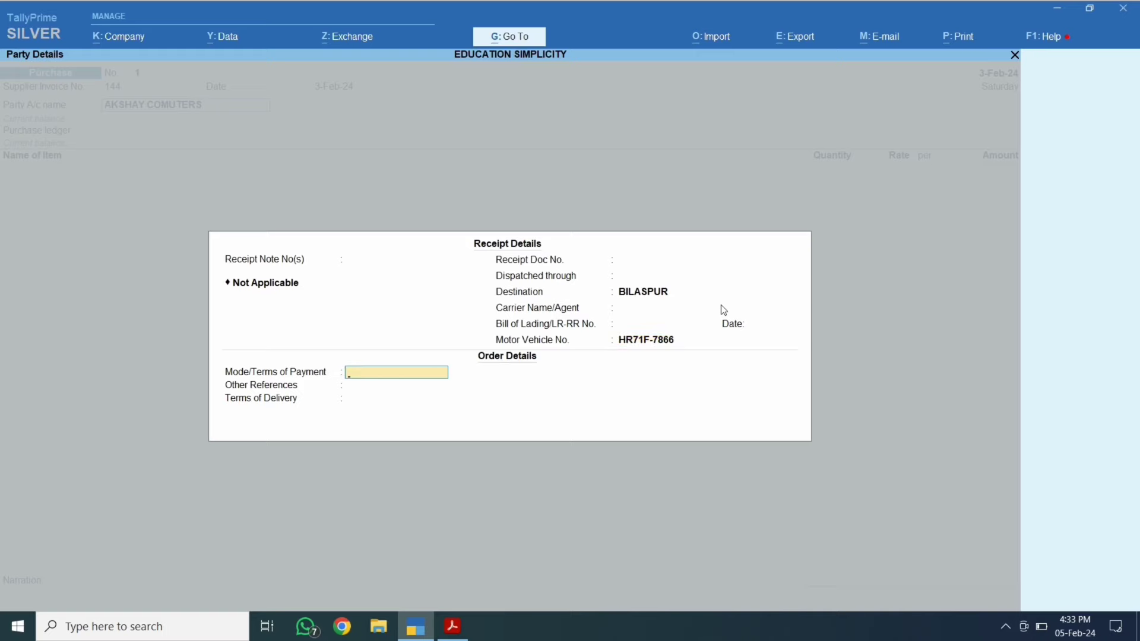
pyautogui.hotkey('alt', 'Tab')
pyautogui.hotkey('alt', 'Tab')
pyautogui.press('Return')
pyautogui.press('Return')
pyautogui.press('Return')
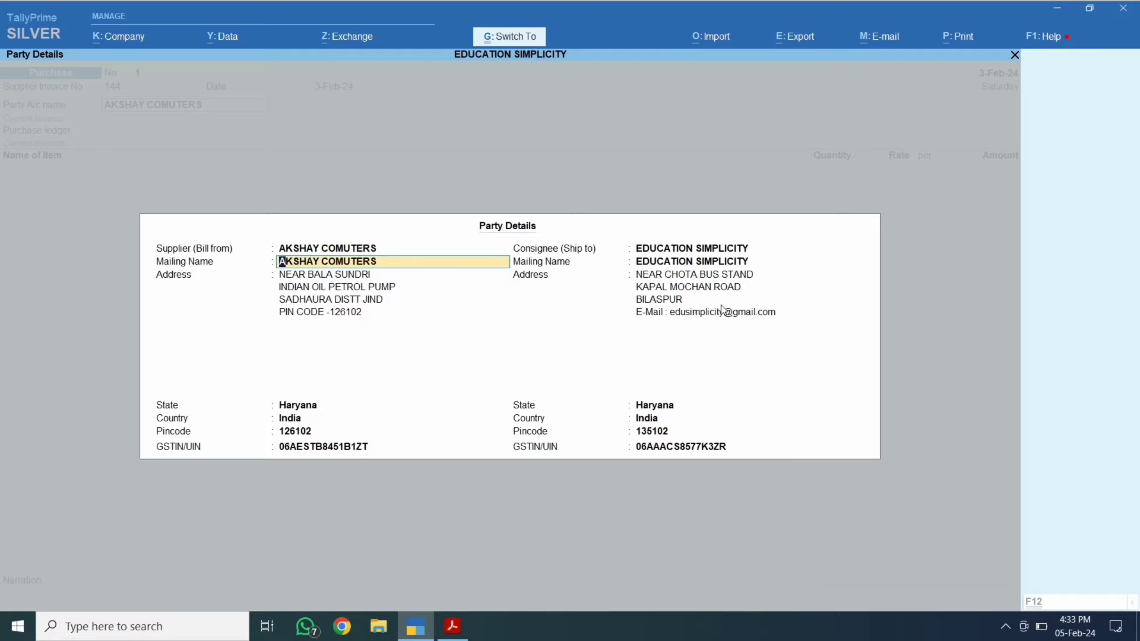
pyautogui.hotkey('ctrl', 'a')
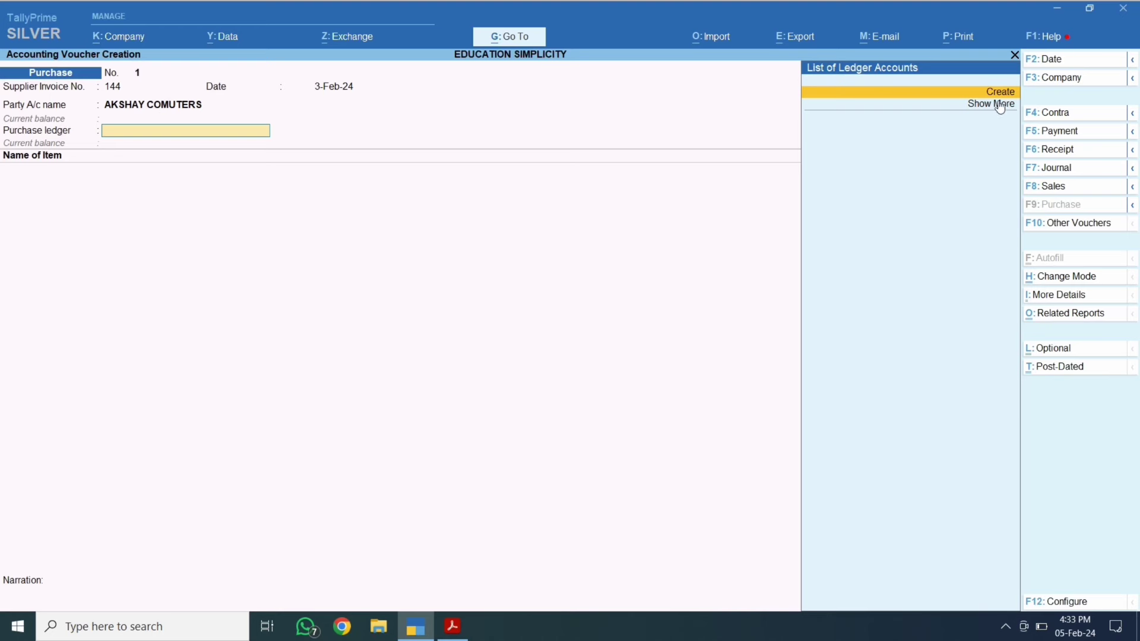
# Create a PURCHASE ledger under Purchase Accounts with Set/Alter GST Details set to Yes.
pyautogui.hotkey('alt', 'c')
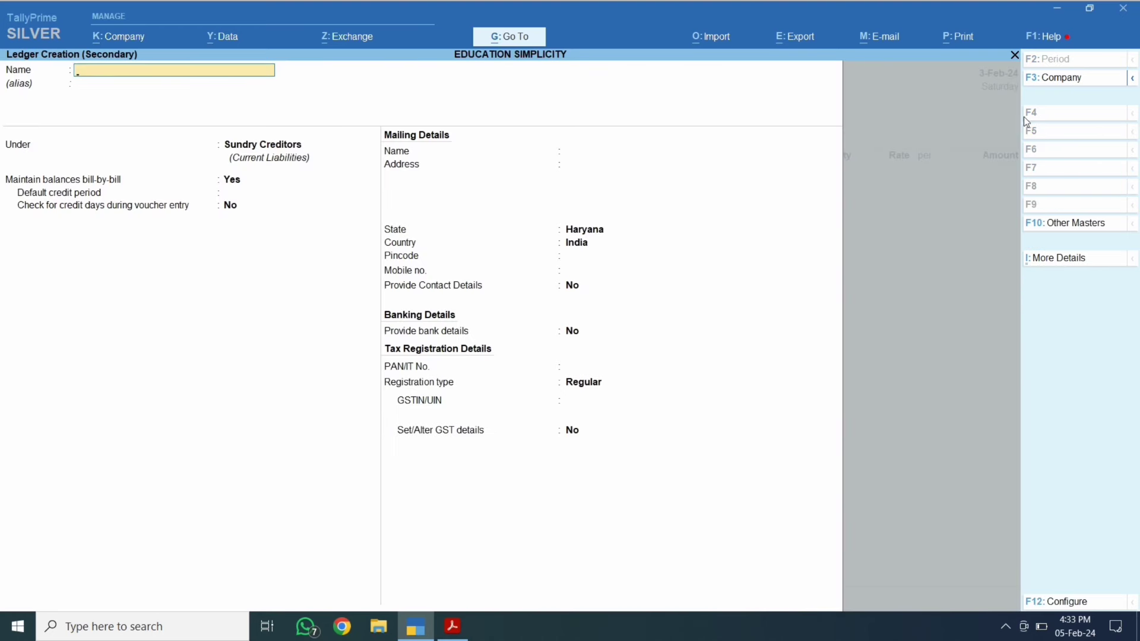
pyautogui.write('PURCHASE')
pyautogui.press('Return')
pyautogui.write('P')
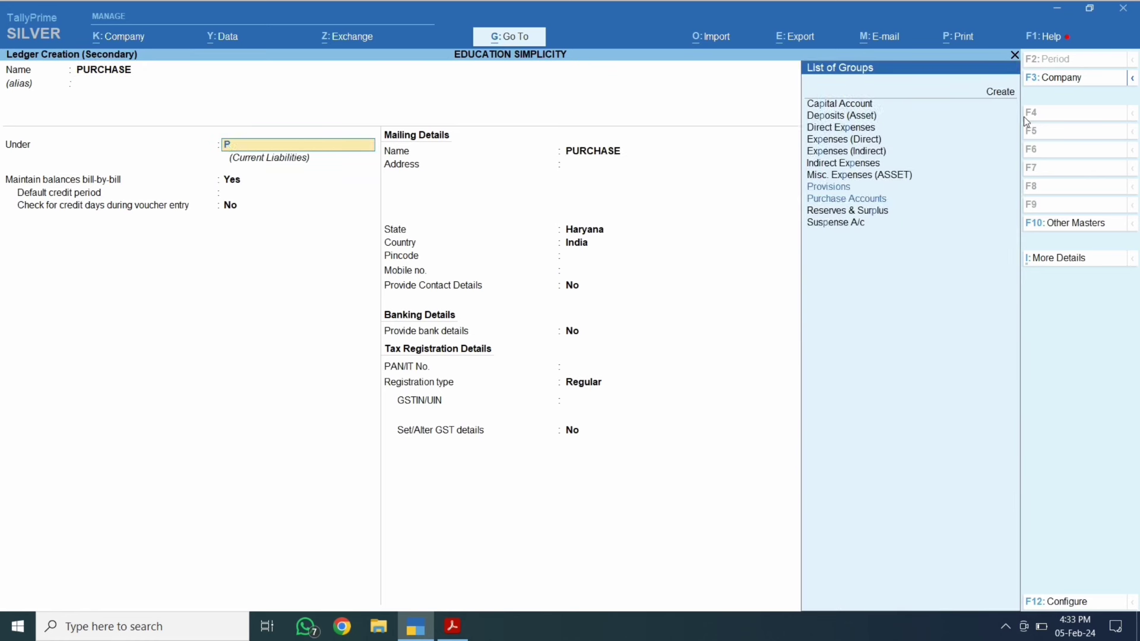
pyautogui.write('UR')
pyautogui.press('Return')
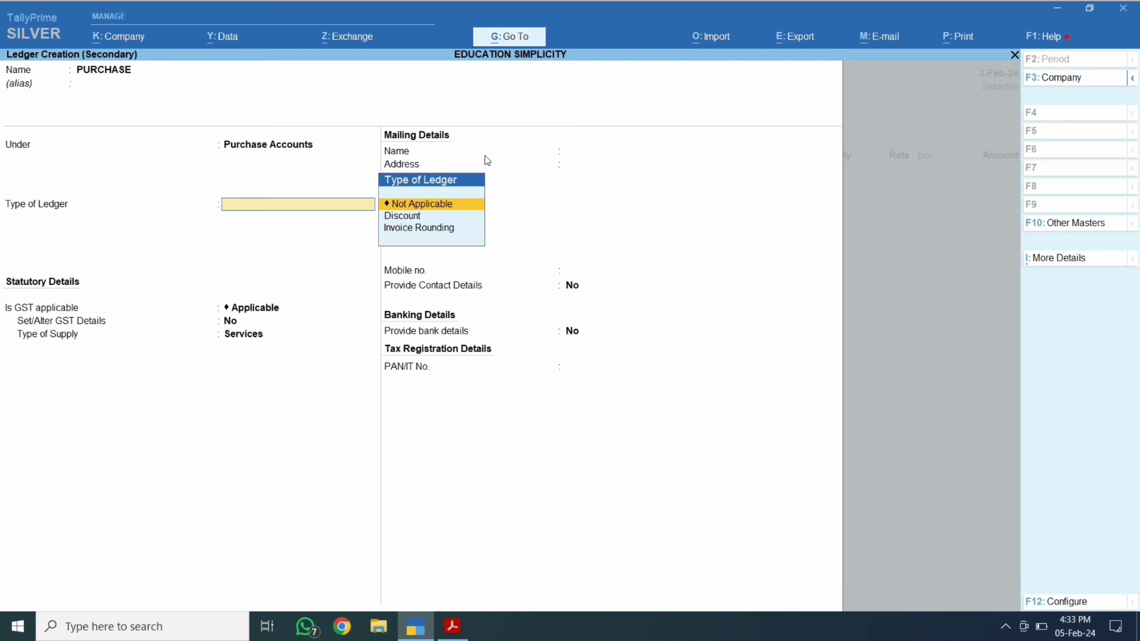
pyautogui.press('Return')
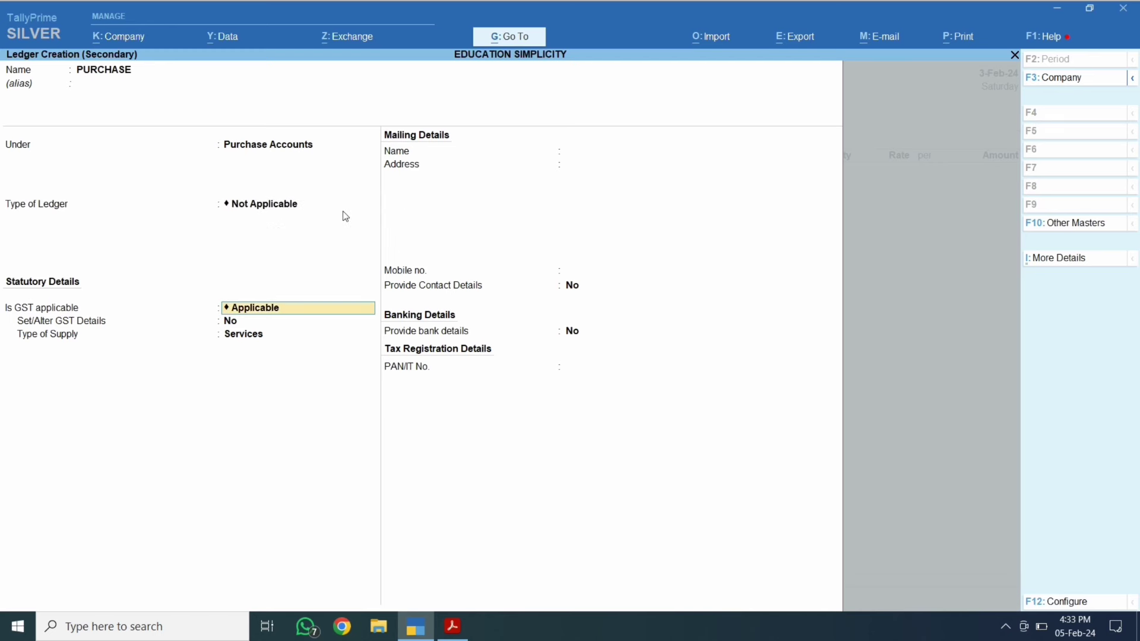
pyautogui.press('Return')
pyautogui.write('Y')
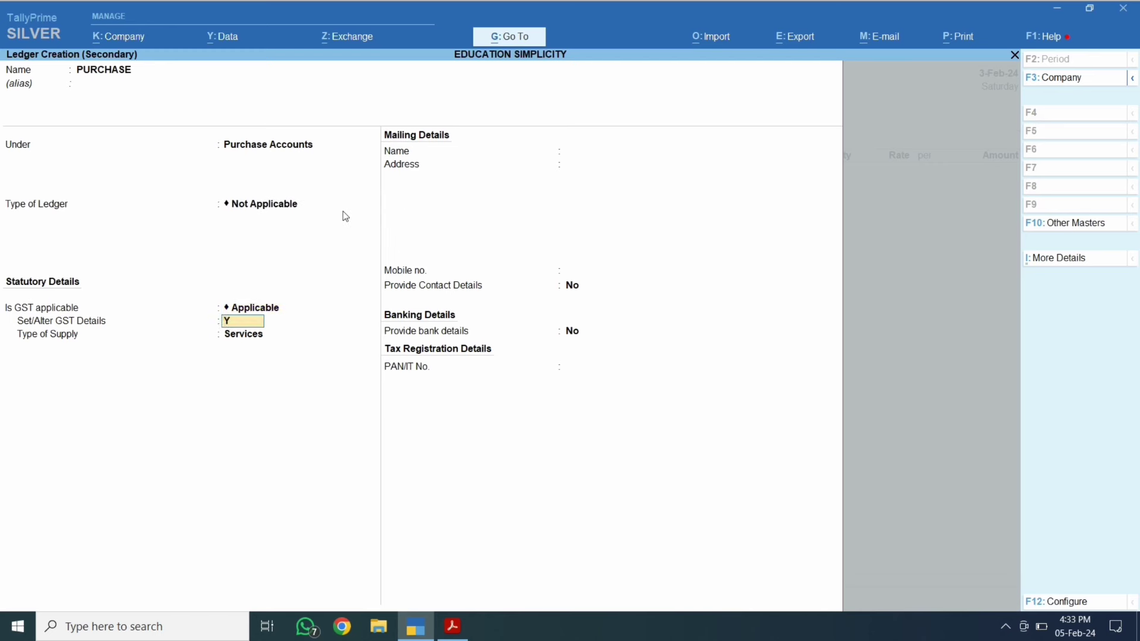
pyautogui.press('Return')
pyautogui.press('Return')
pyautogui.press('Return')
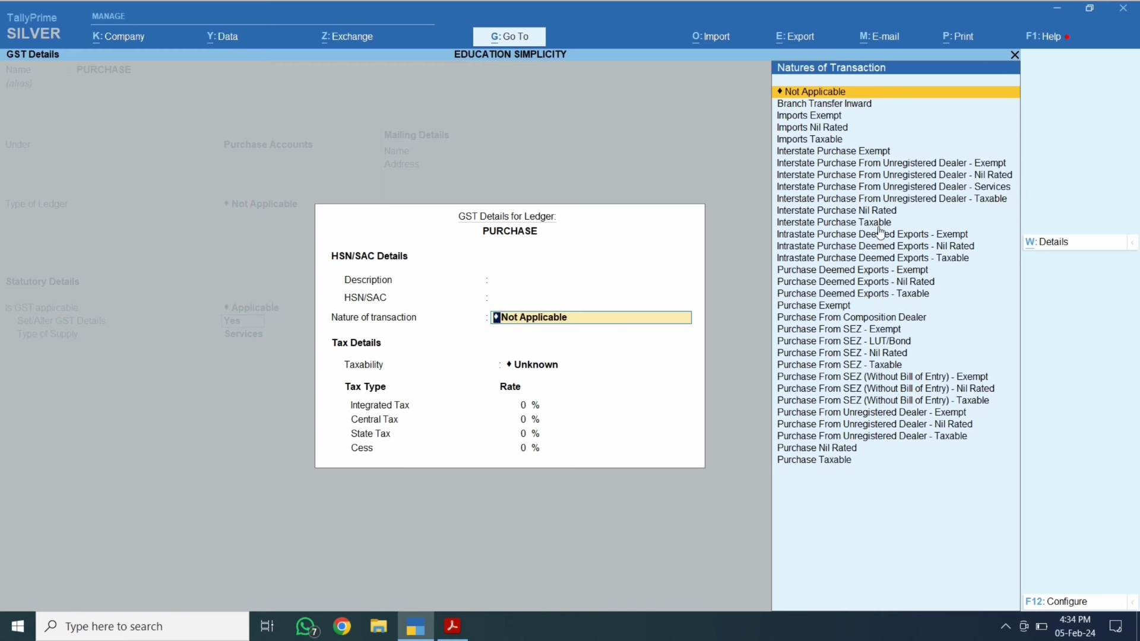
# Set the PURCHASE ledger to Purchase Taxable, 18% integrated tax, supply type Goods, and save it.
pyautogui.press('Down')
pyautogui.press('Down')
pyautogui.press('Down')
pyautogui.press('Down')
pyautogui.press('Down')
pyautogui.press('Down')
pyautogui.press('Down')
pyautogui.press('Down')
pyautogui.press('Down')
pyautogui.press('Down')
pyautogui.press('Down')
pyautogui.press('Down')
pyautogui.press('Down')
pyautogui.press('Down')
pyautogui.press('Down')
pyautogui.press('Down')
pyautogui.press('Down')
pyautogui.press('Down')
pyautogui.press('Down')
pyautogui.press('Down')
pyautogui.press('Down')
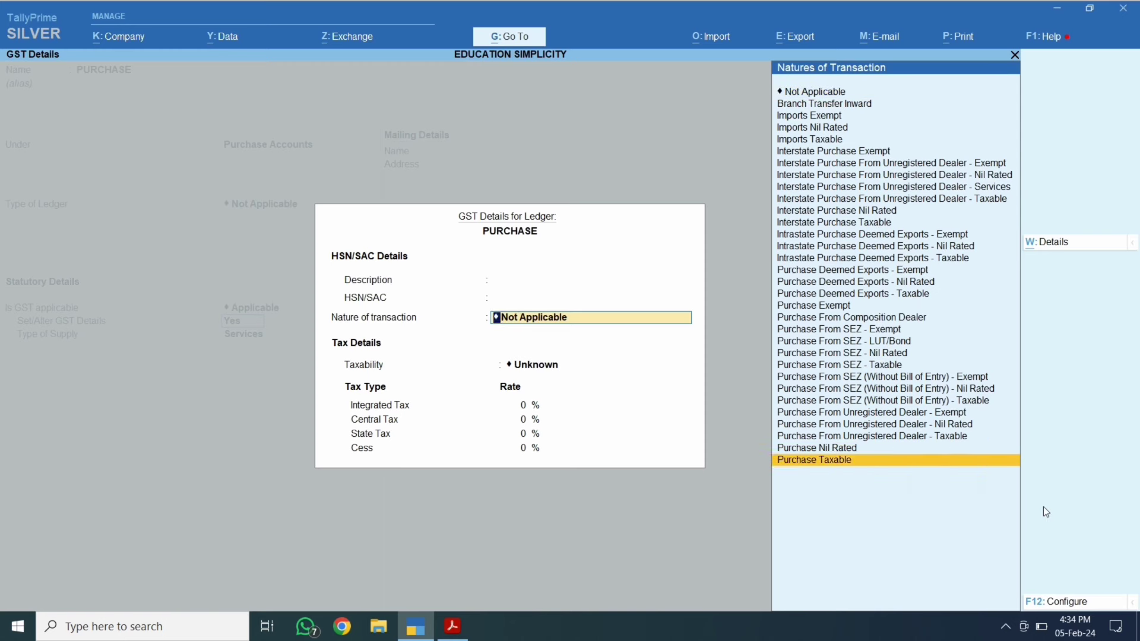
pyautogui.press('Return')
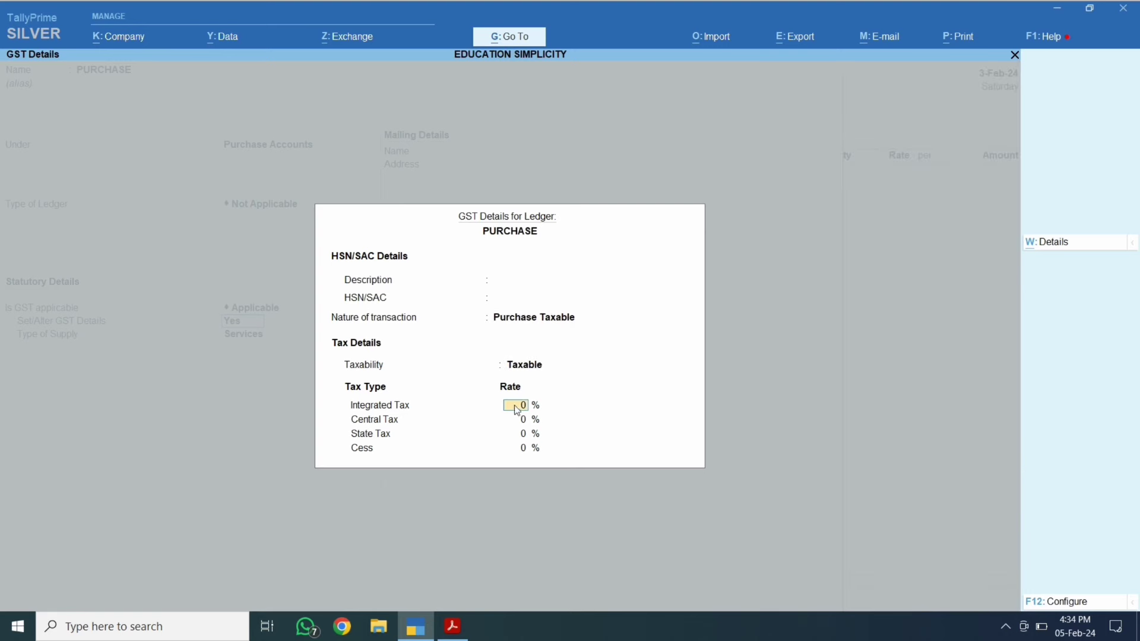
pyautogui.hotkey('alt', 'Tab')
pyautogui.scroll(-3, 748, 443)
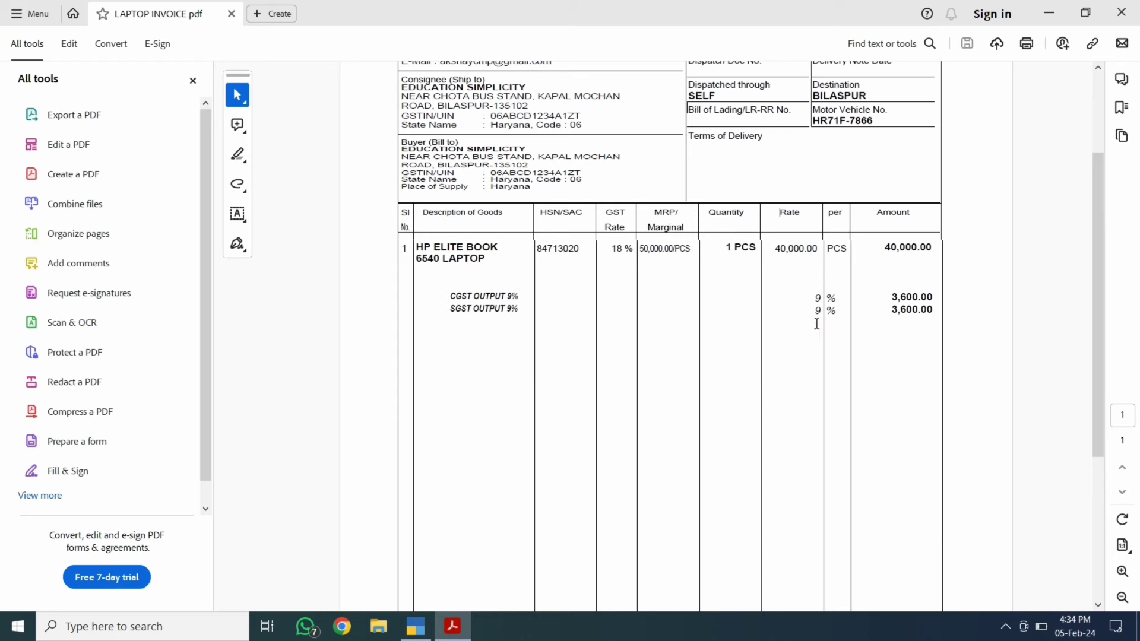
pyautogui.hotkey('alt', 'Tab')
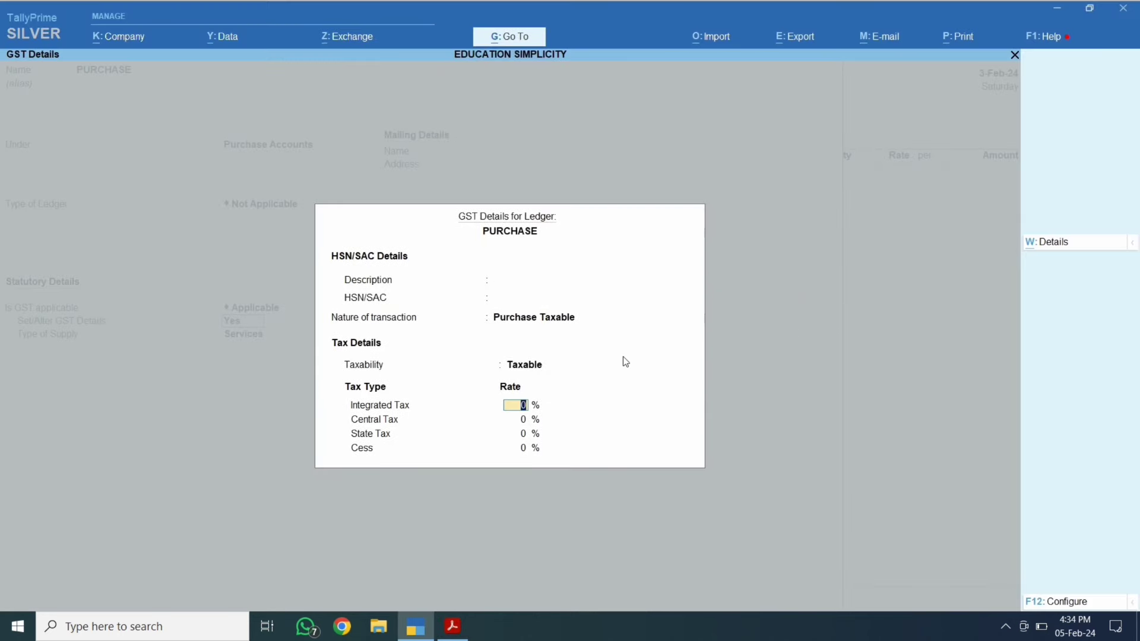
pyautogui.write('18')
pyautogui.press('Return')
pyautogui.press('Return')
pyautogui.press('Return')
pyautogui.press('Return')
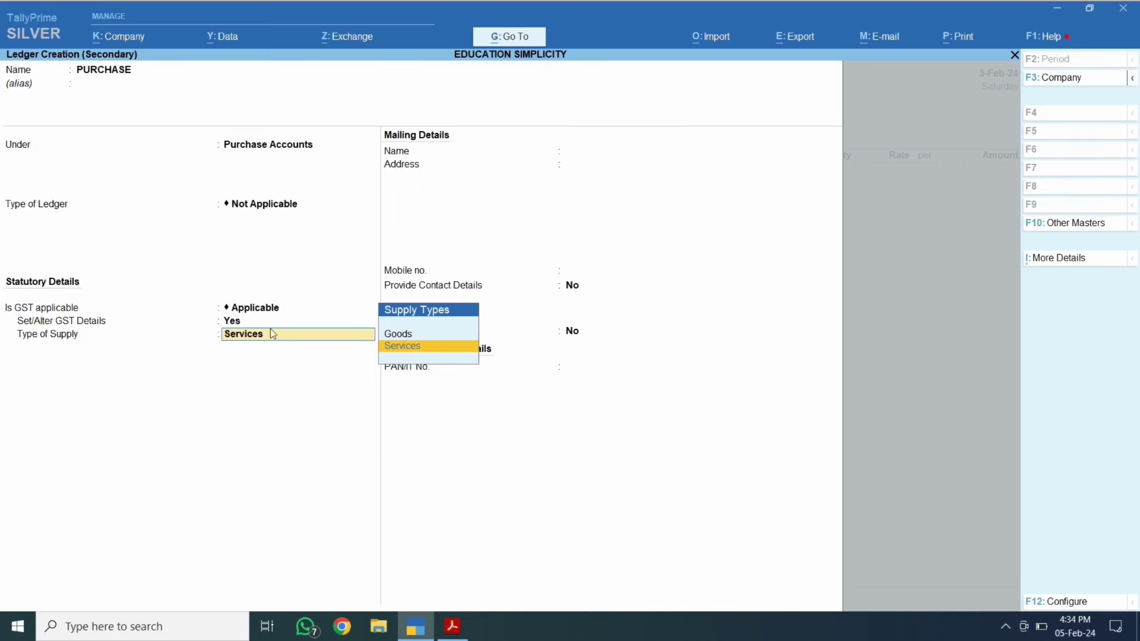
pyautogui.press('Up')
pyautogui.press('Return')
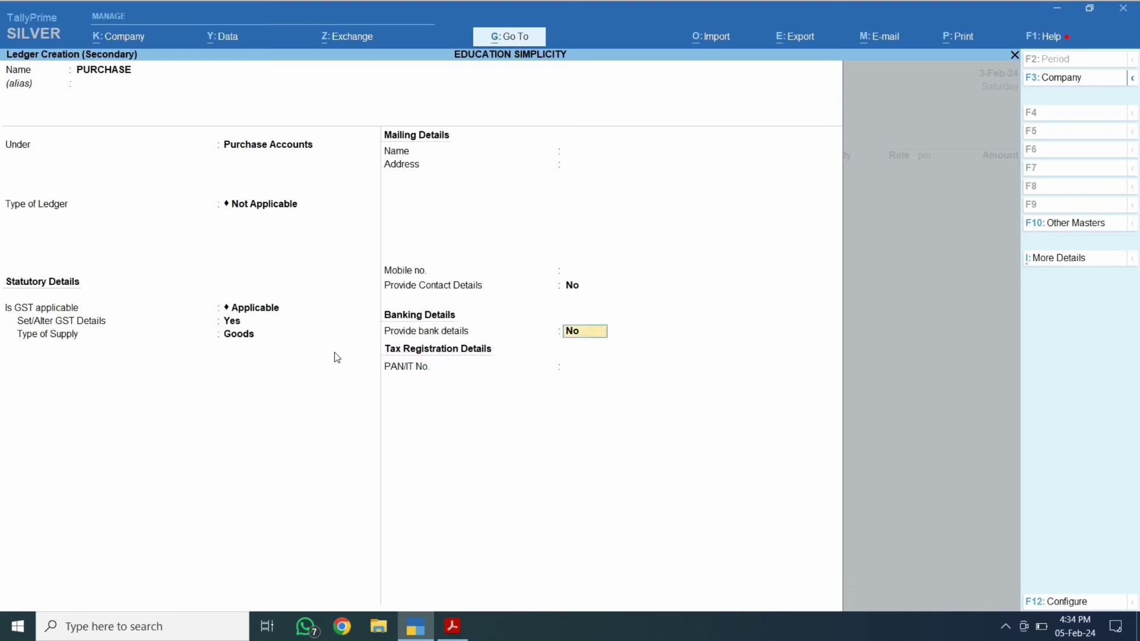
pyautogui.press('Return')
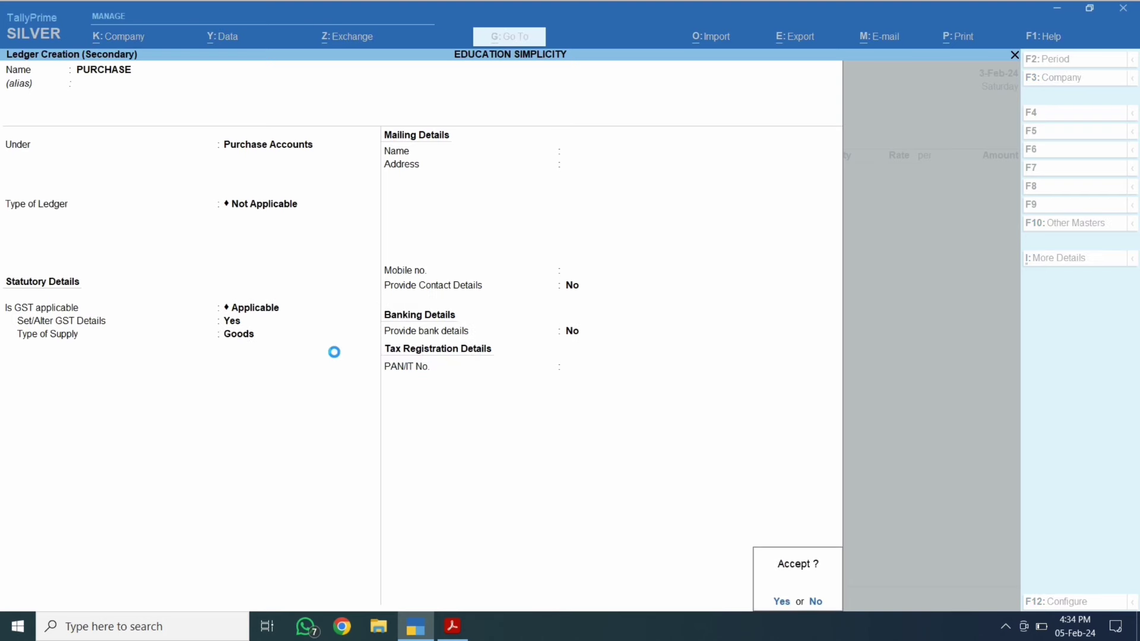